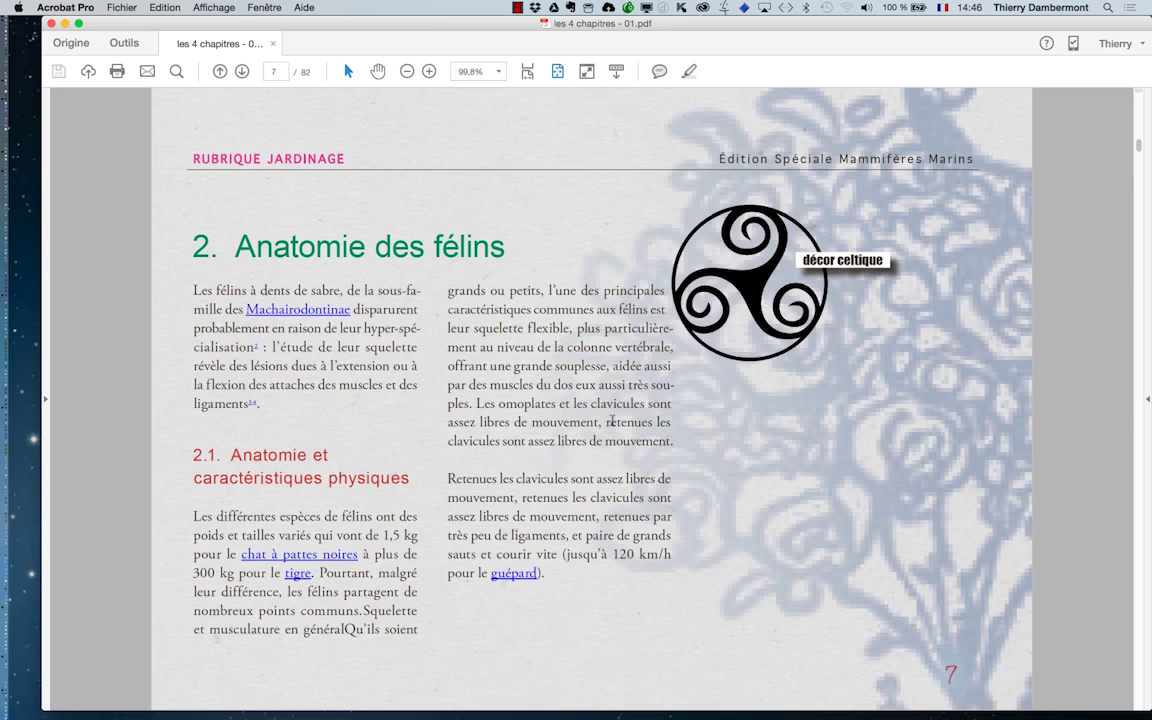
- Page forward through the PDF one page at a time up to page 14
{"action": "key", "text": "Right"}
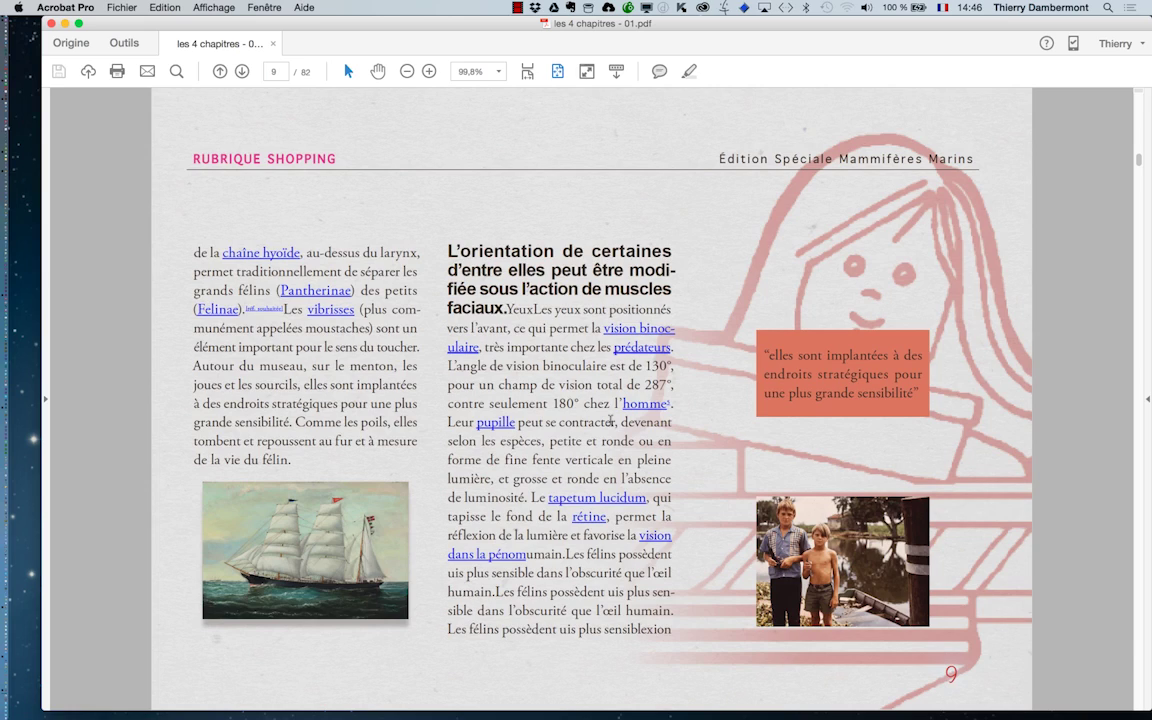
{"action": "key", "text": "Right"}
{"action": "key", "text": "Right"}
{"action": "key", "text": "Right"}
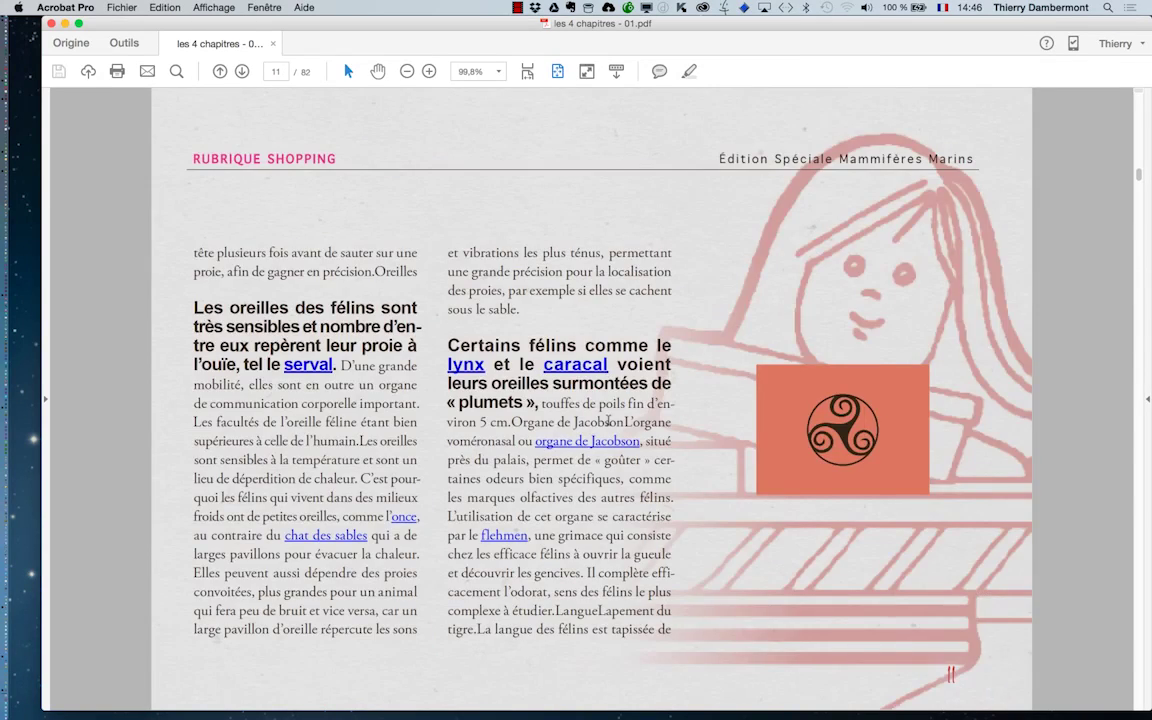
{"action": "key", "text": "Right"}
{"action": "key", "text": "Right"}
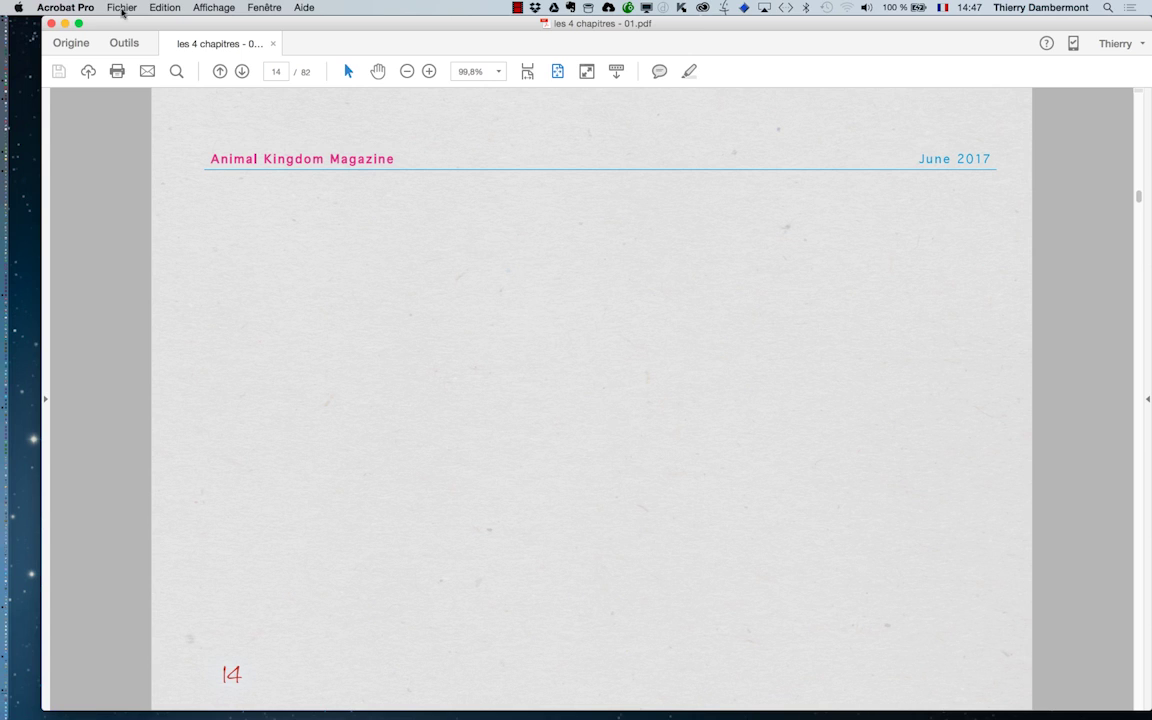
- In the document properties, set the initial view's page layout to "Deux pages (page double)"
{"action": "left_click", "coordinate": [62, 7]}
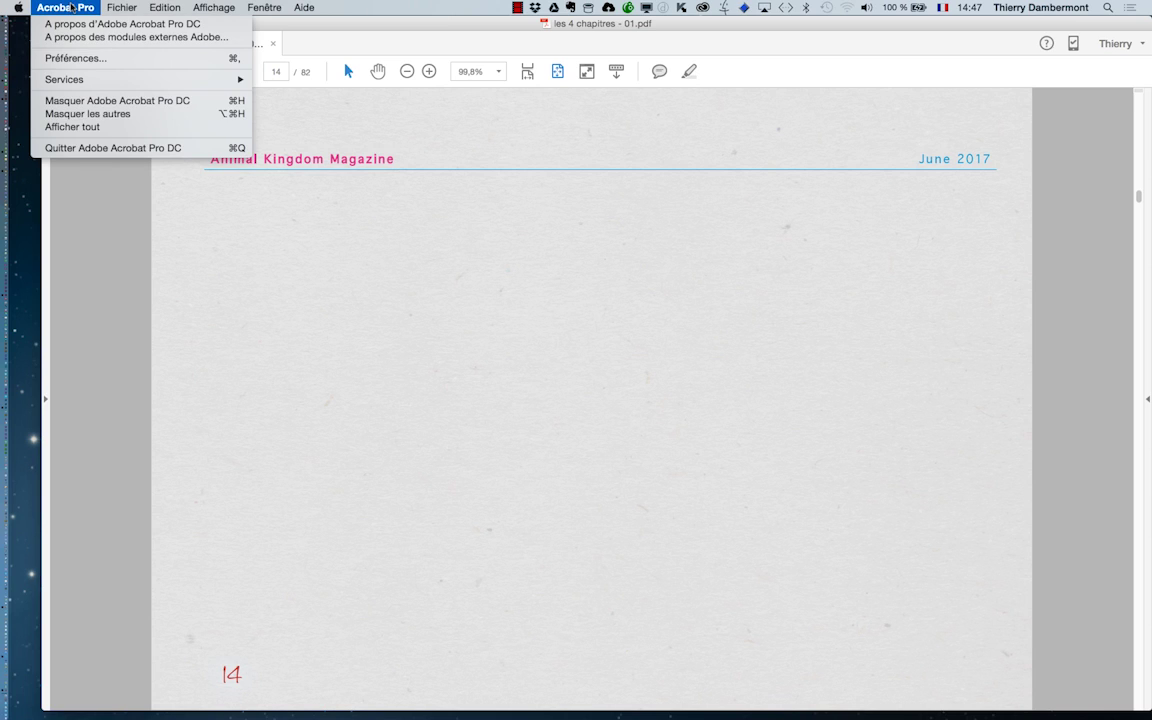
{"action": "mouse_move", "coordinate": [108, 7]}
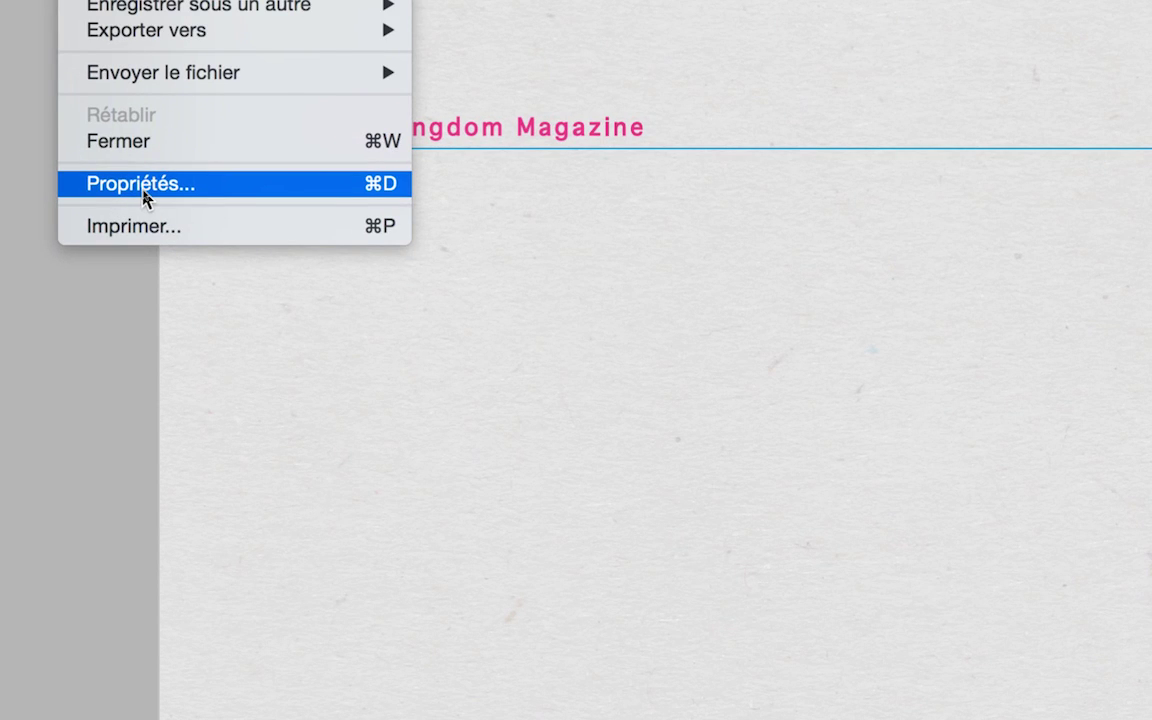
{"action": "left_click", "coordinate": [143, 197]}
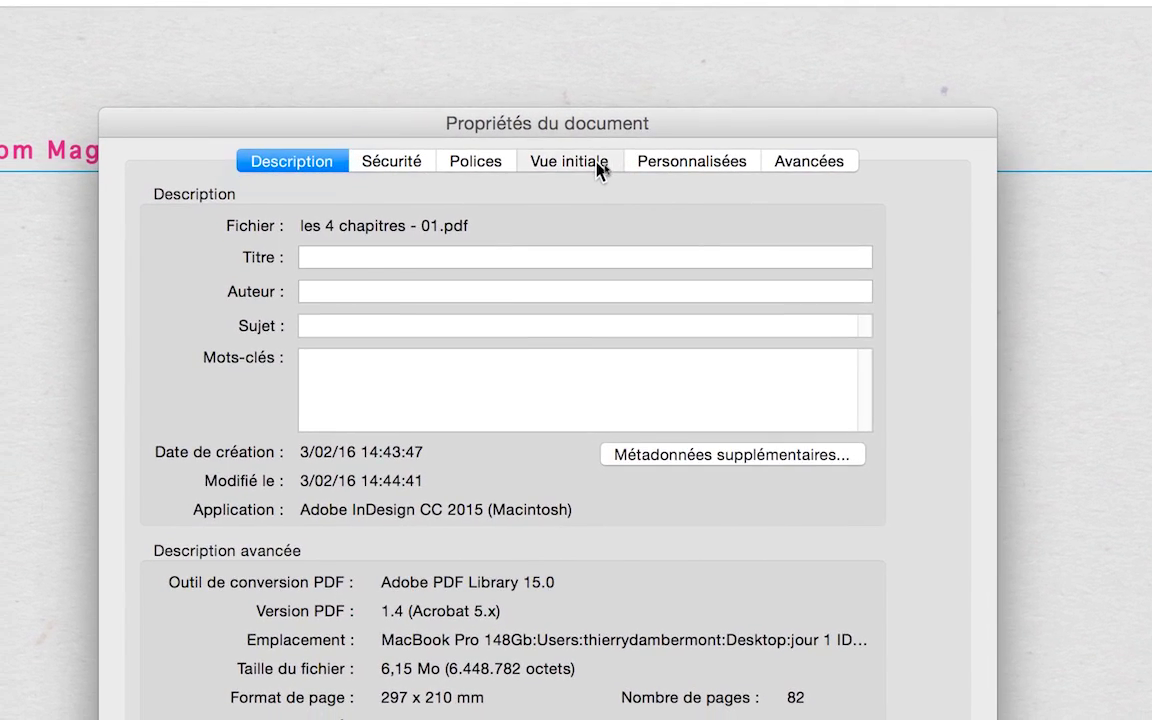
{"action": "left_click", "coordinate": [597, 168]}
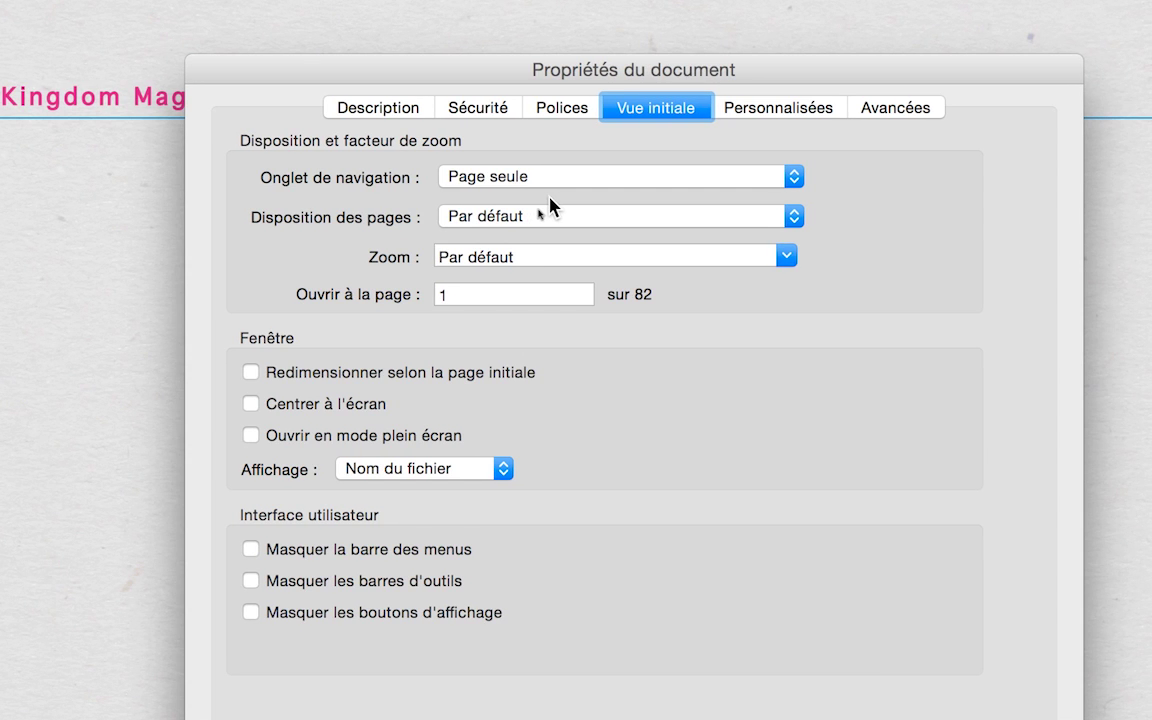
{"action": "left_click", "coordinate": [553, 216]}
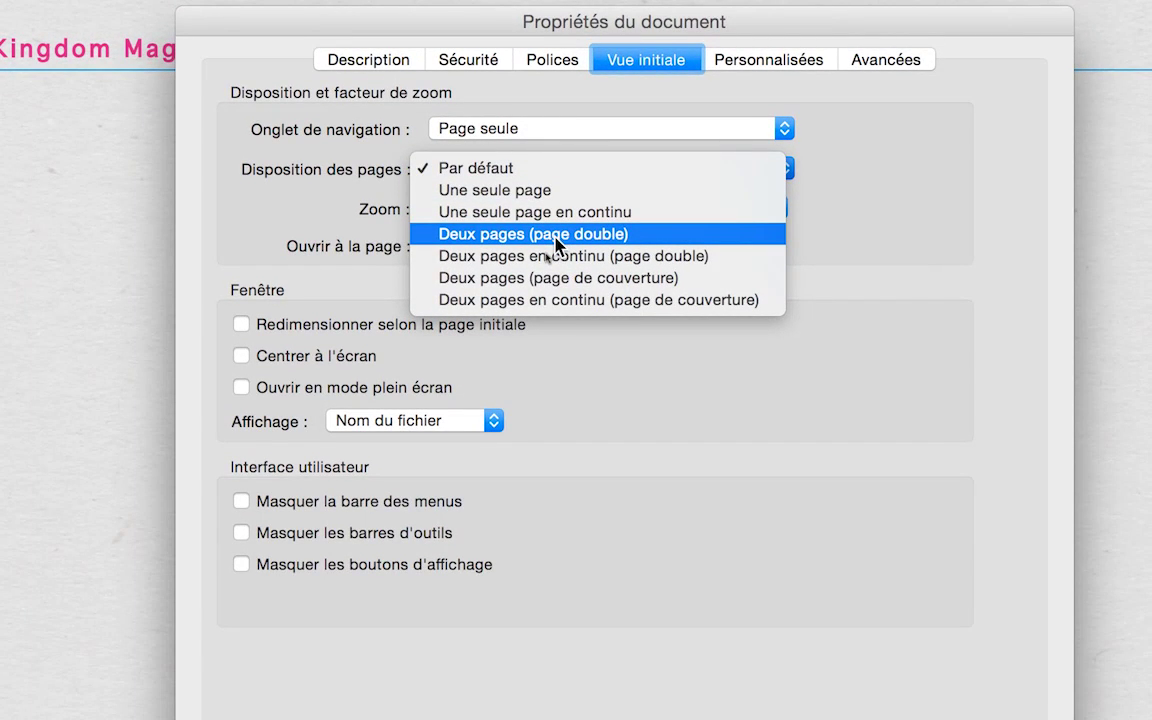
{"action": "left_click", "coordinate": [554, 236]}
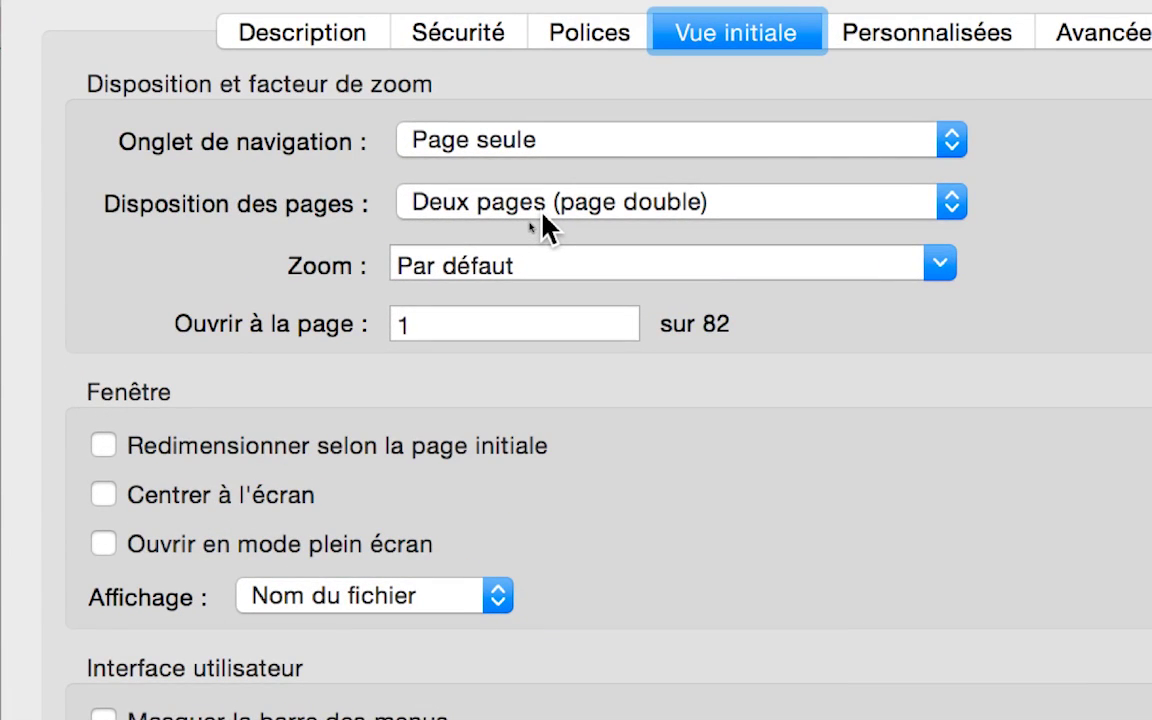
- Switch the initial page layout to "Deux pages en continu (page double)" and confirm the document properties
{"action": "left_click", "coordinate": [544, 214]}
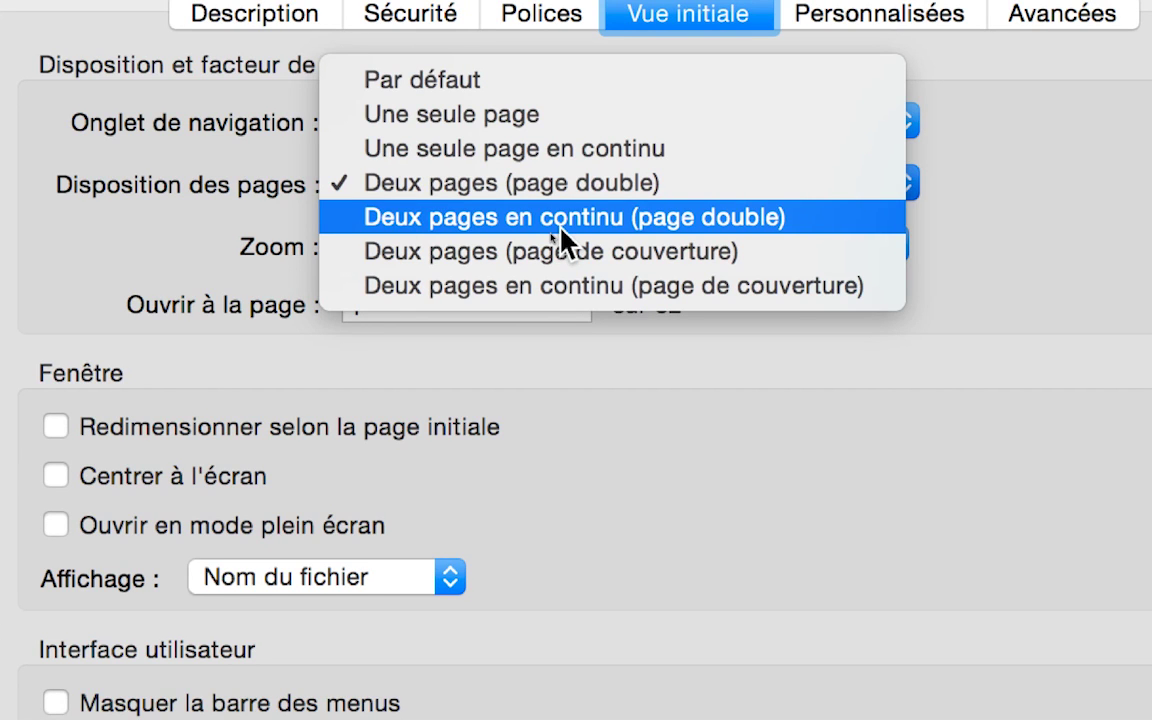
{"action": "left_click", "coordinate": [561, 229]}
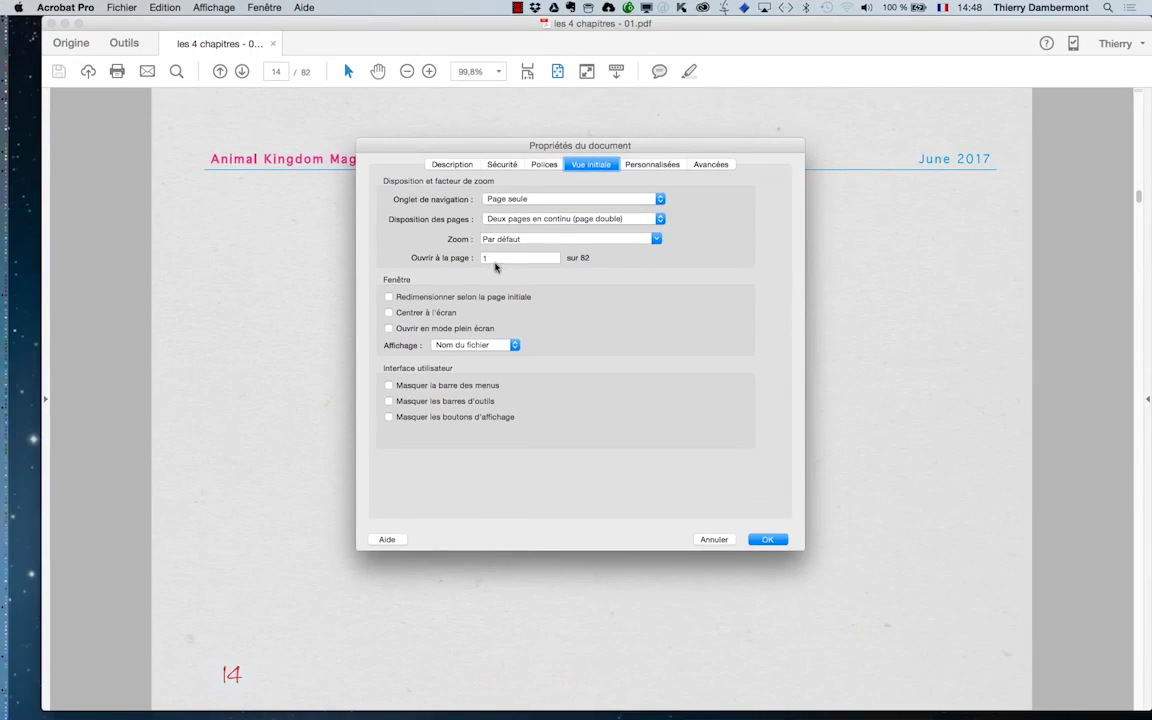
{"action": "left_click", "coordinate": [764, 538]}
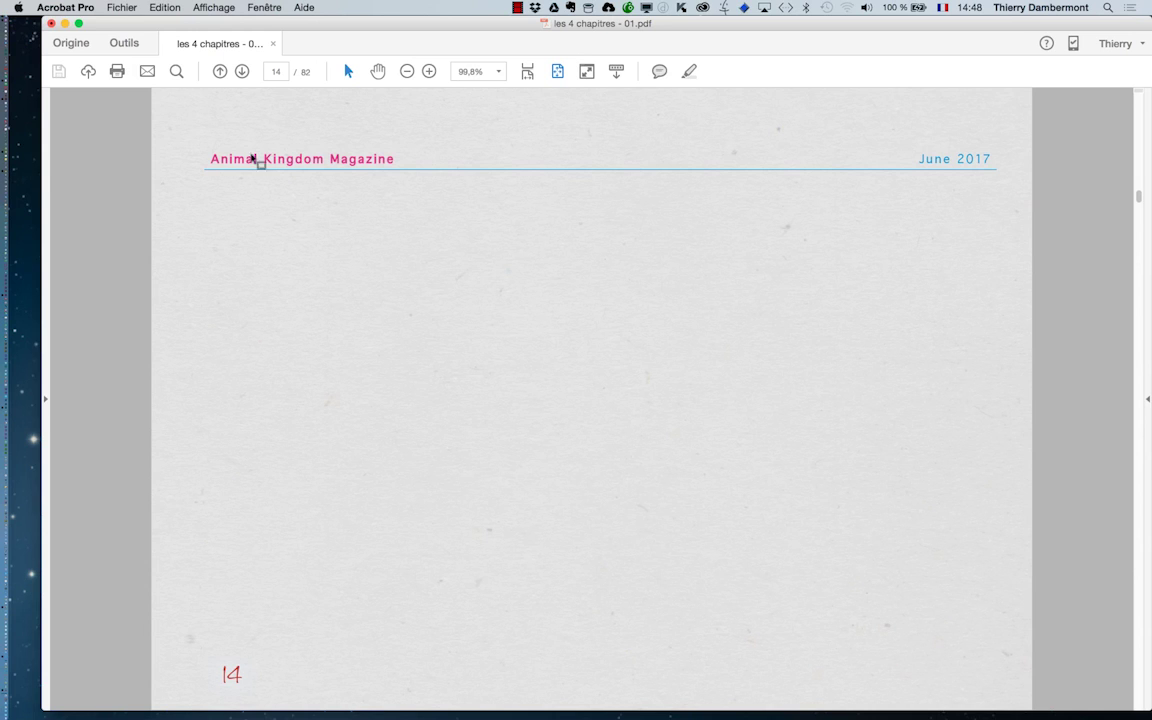
- Save the PDF and reopen "les 4 chapitres - 01.pdf" from its folder to check the continuous two-page display
{"action": "left_click", "coordinate": [121, 7]}
{"action": "left_click", "coordinate": [149, 70]}
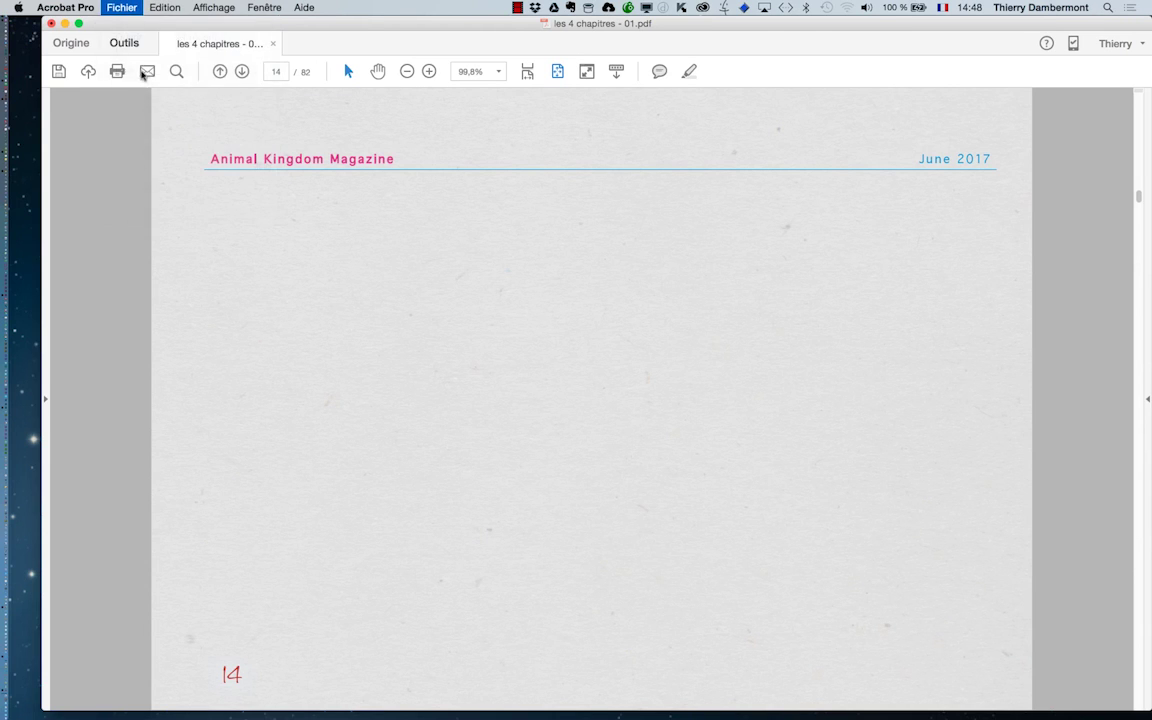
{"action": "left_click", "coordinate": [51, 23]}
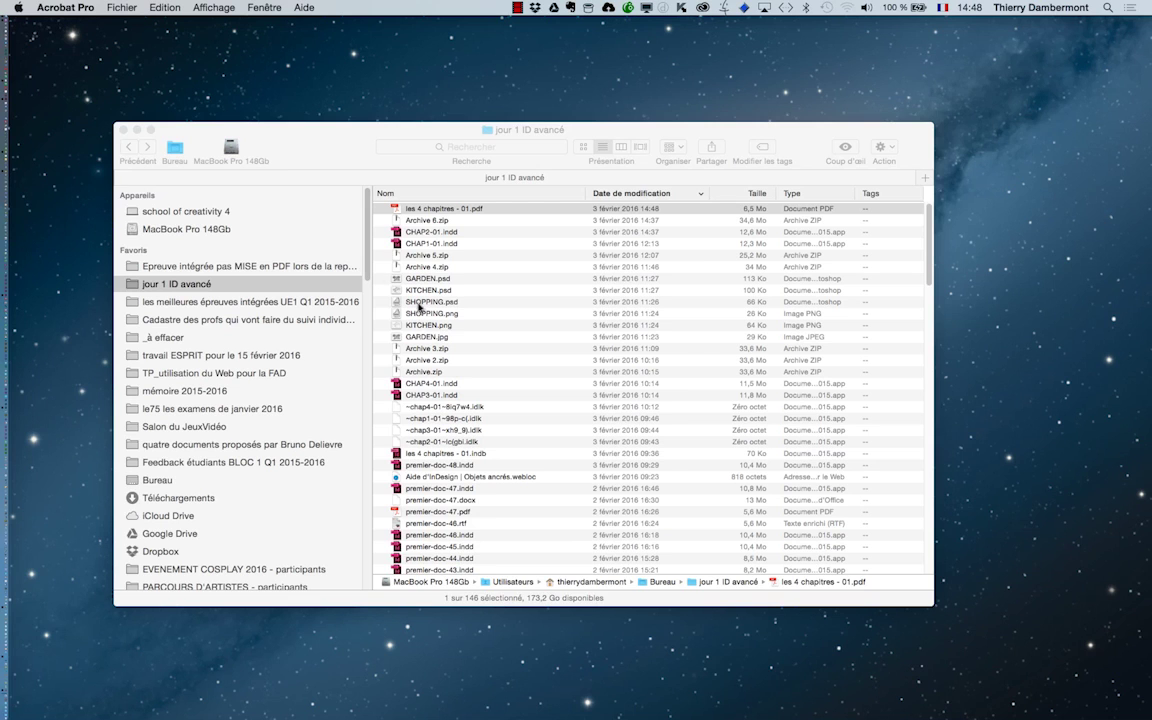
{"action": "double_click", "coordinate": [424, 211]}
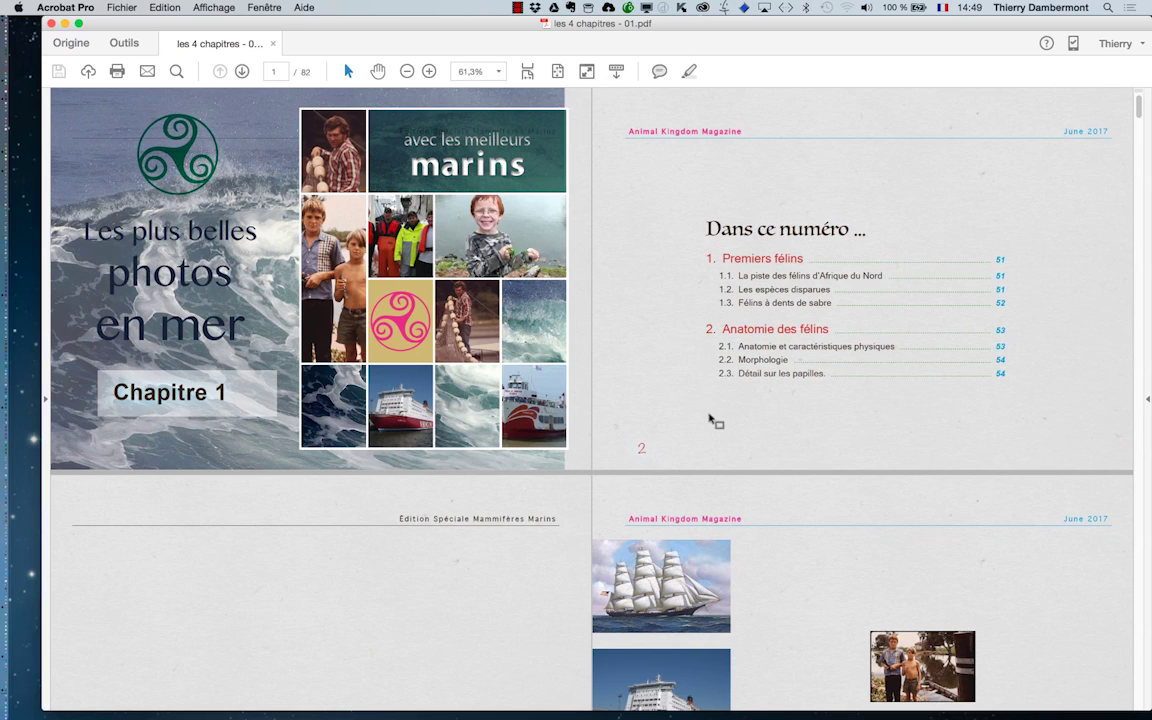
{"action": "key", "text": "super+shift+h"}
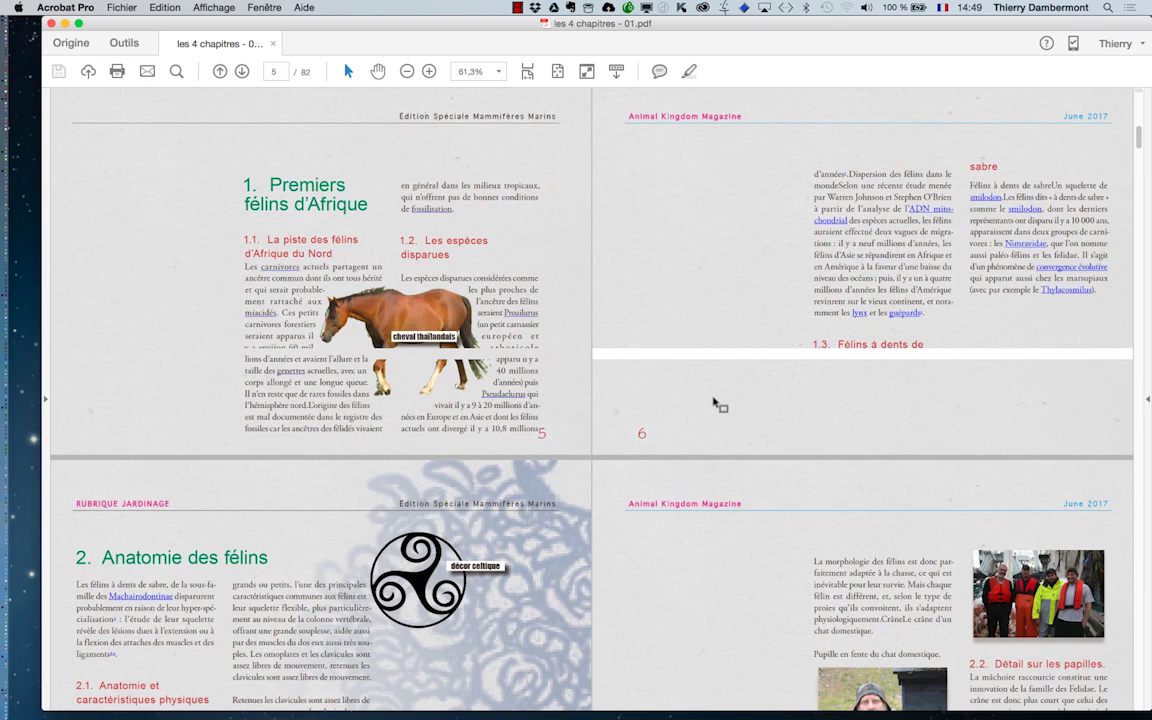
- Set the document's initial page layout to "Deux pages (page double)" and confirm the properties
{"action": "left_click", "coordinate": [106, 7]}
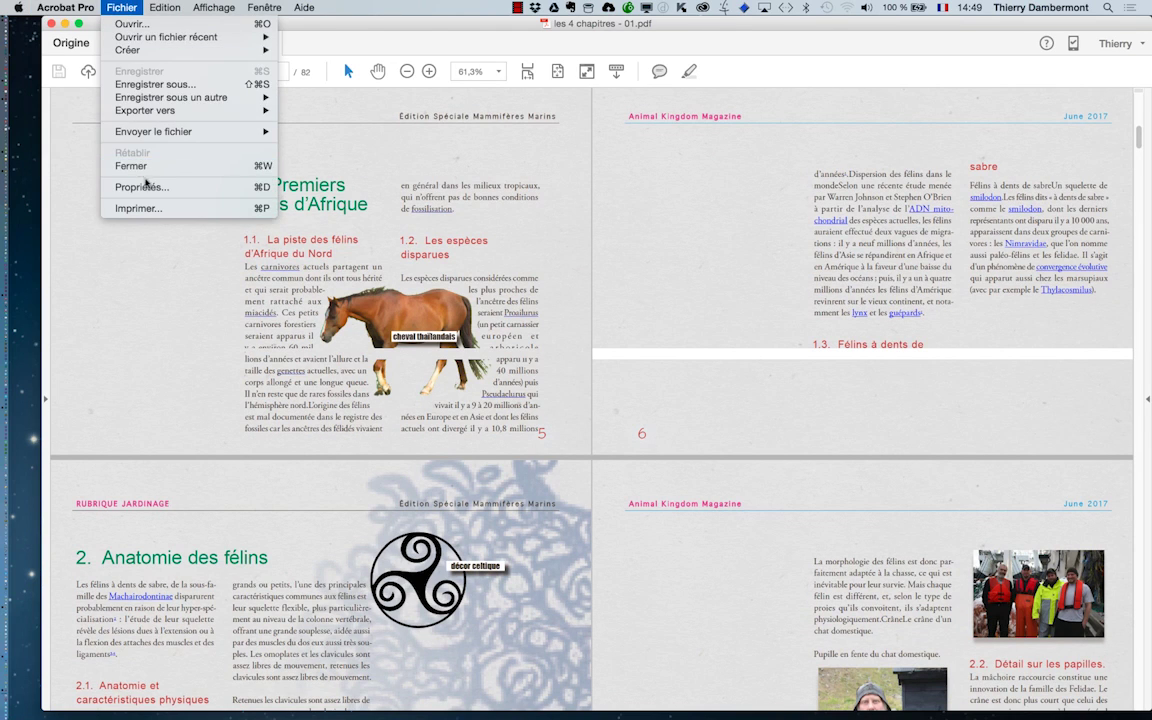
{"action": "left_click", "coordinate": [150, 187]}
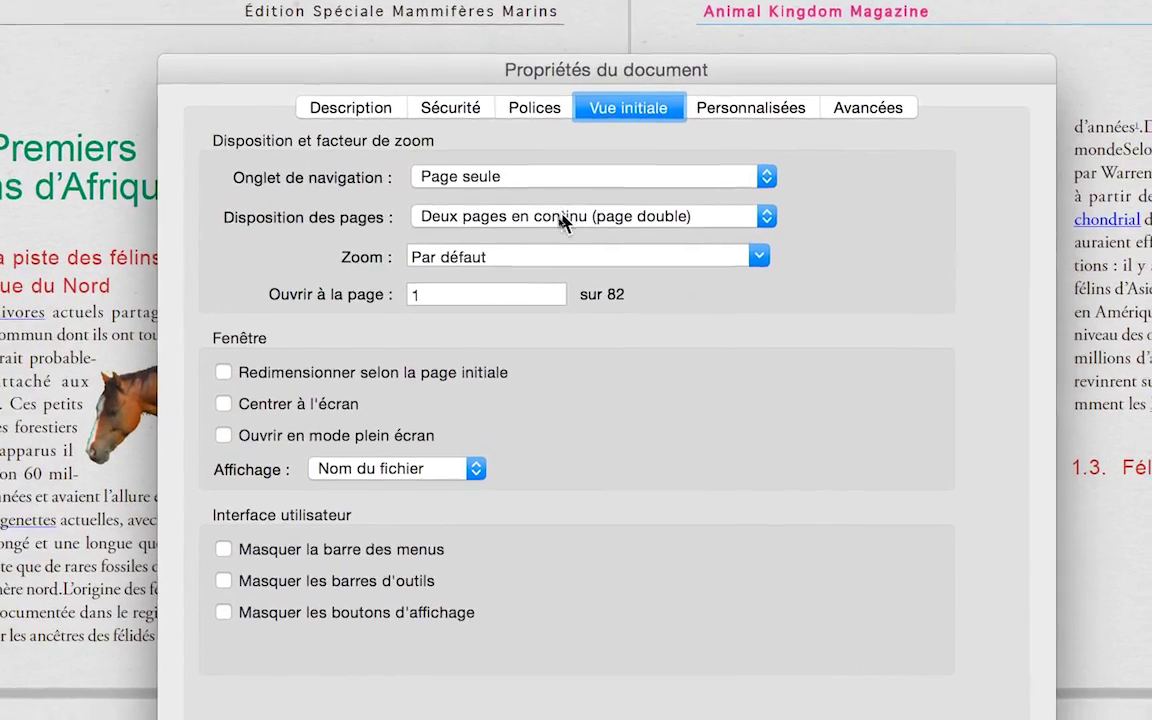
{"action": "left_click", "coordinate": [572, 232]}
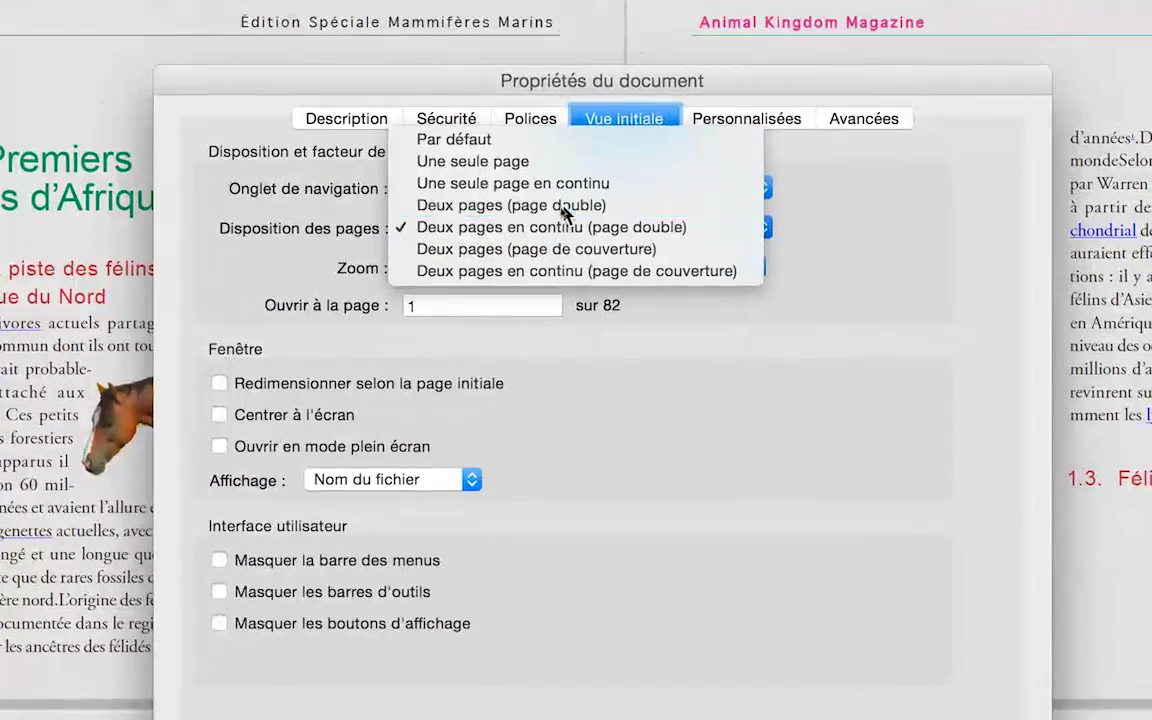
{"action": "left_click", "coordinate": [566, 208]}
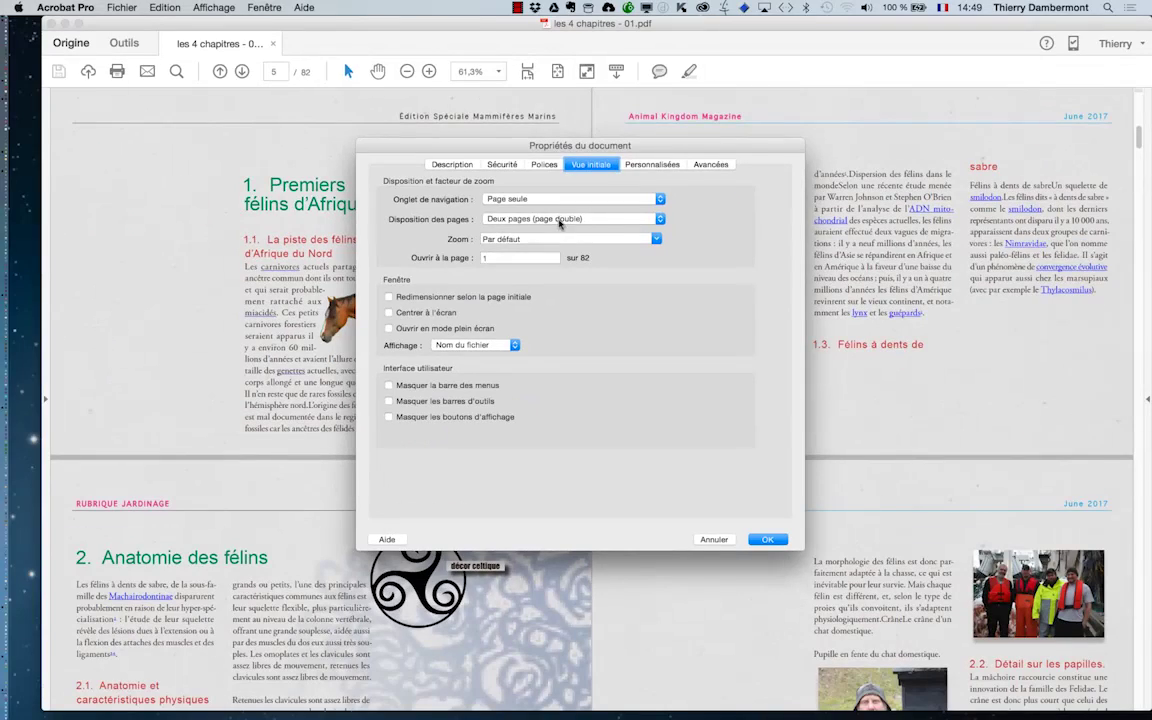
{"action": "left_click", "coordinate": [764, 537]}
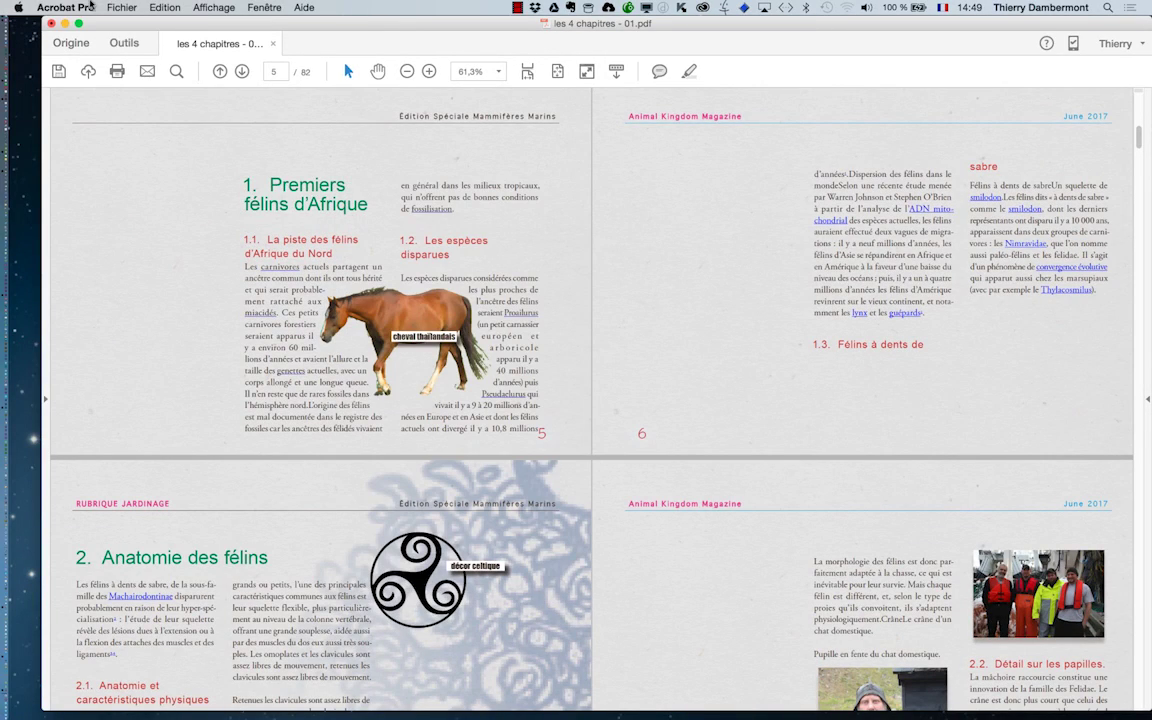
- Save the change and reopen "les 4 chapitres - 01.pdf" to test the non-continuous two-page layout
{"action": "left_click", "coordinate": [122, 7]}
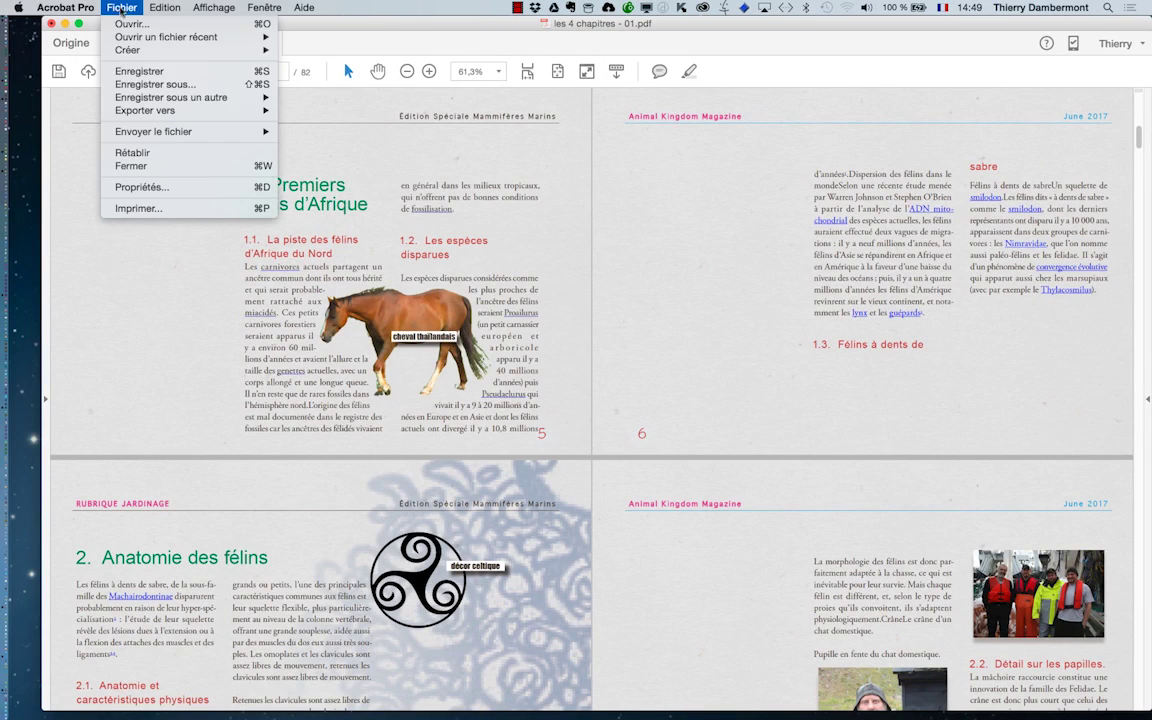
{"action": "left_click", "coordinate": [50, 22]}
{"action": "double_click", "coordinate": [454, 209]}
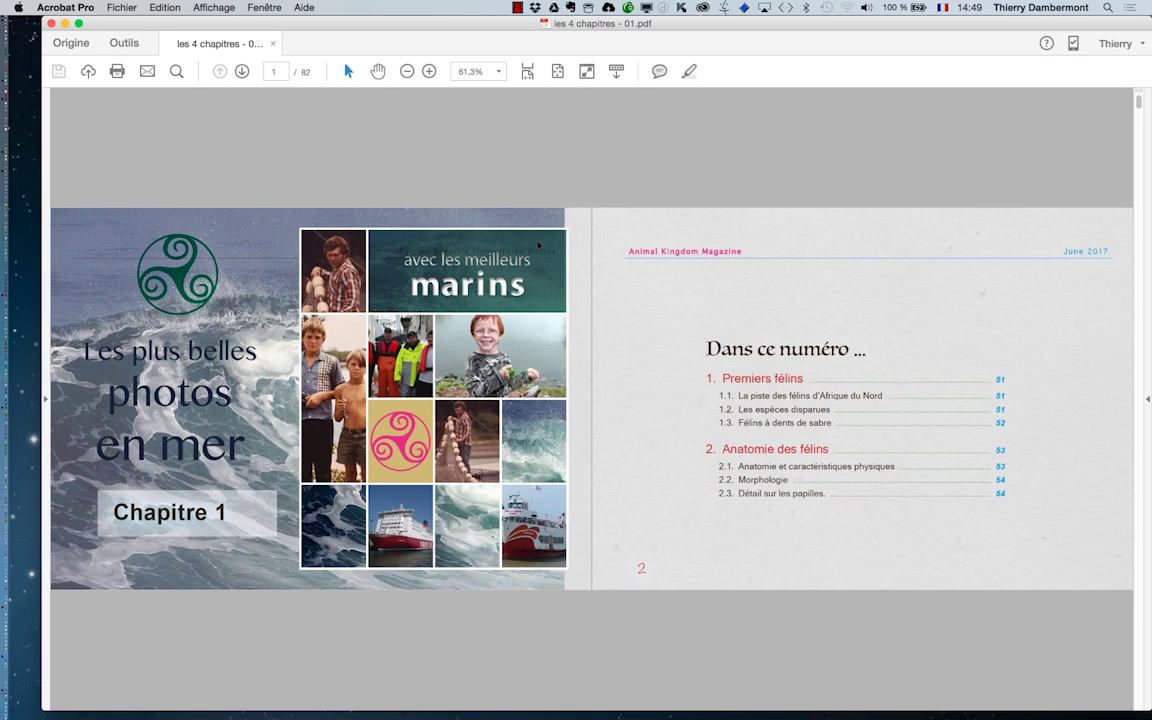
- Browse the first spreads to examine how left and right pages are paired, returning to the cover
{"action": "scroll", "coordinate": [538, 238], "scroll_direction": "down", "scroll_amount": 3}
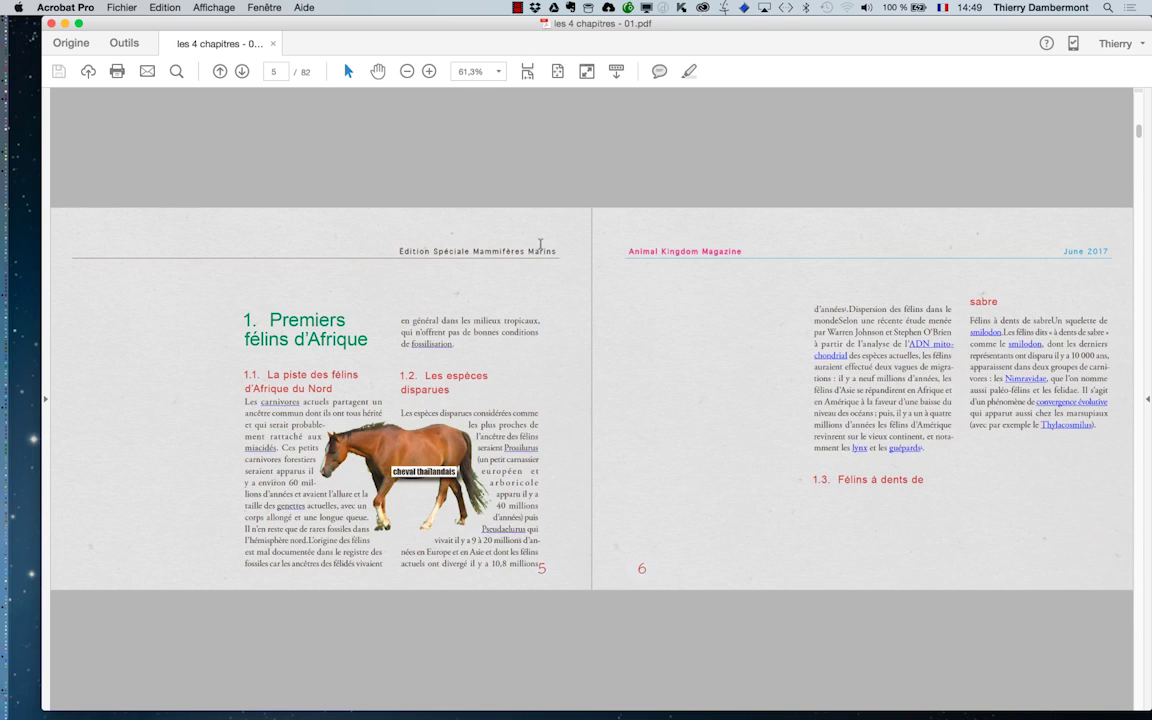
{"action": "scroll", "coordinate": [540, 243], "scroll_direction": "down", "scroll_amount": 6}
{"action": "scroll", "coordinate": [540, 243], "scroll_direction": "down", "scroll_amount": 2}
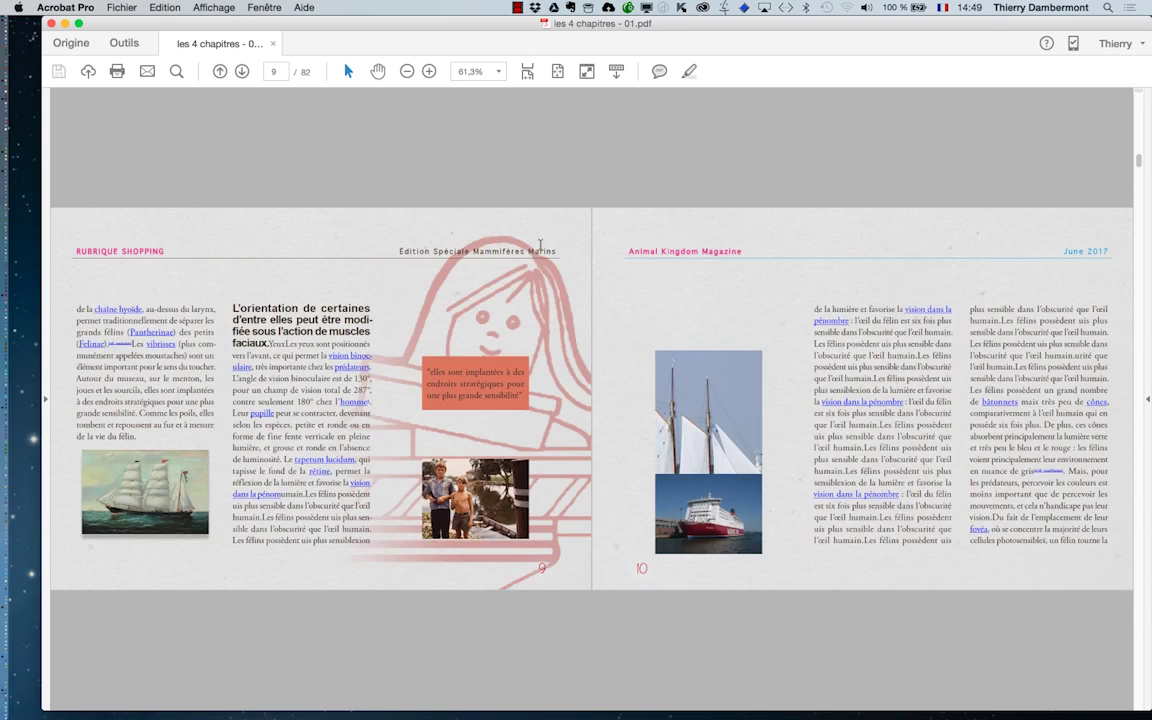
{"action": "scroll", "coordinate": [540, 248], "scroll_direction": "up", "scroll_amount": 8}
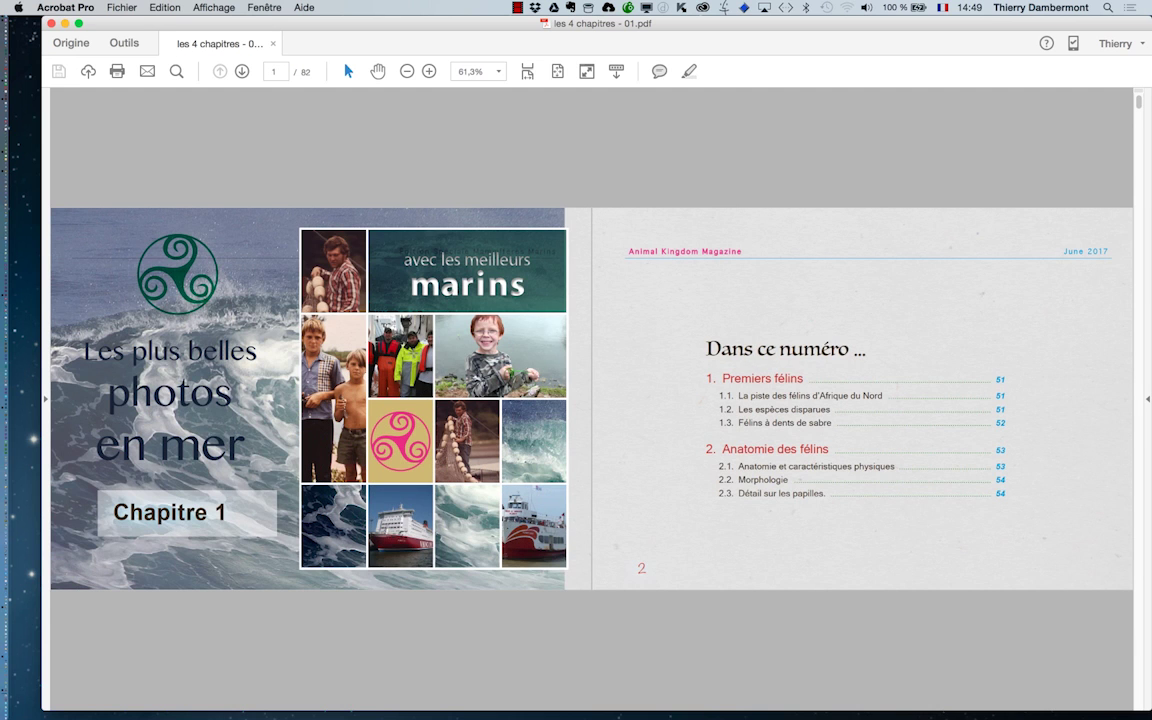
{"action": "scroll", "coordinate": [370, 320], "scroll_direction": "down", "scroll_amount": 1}
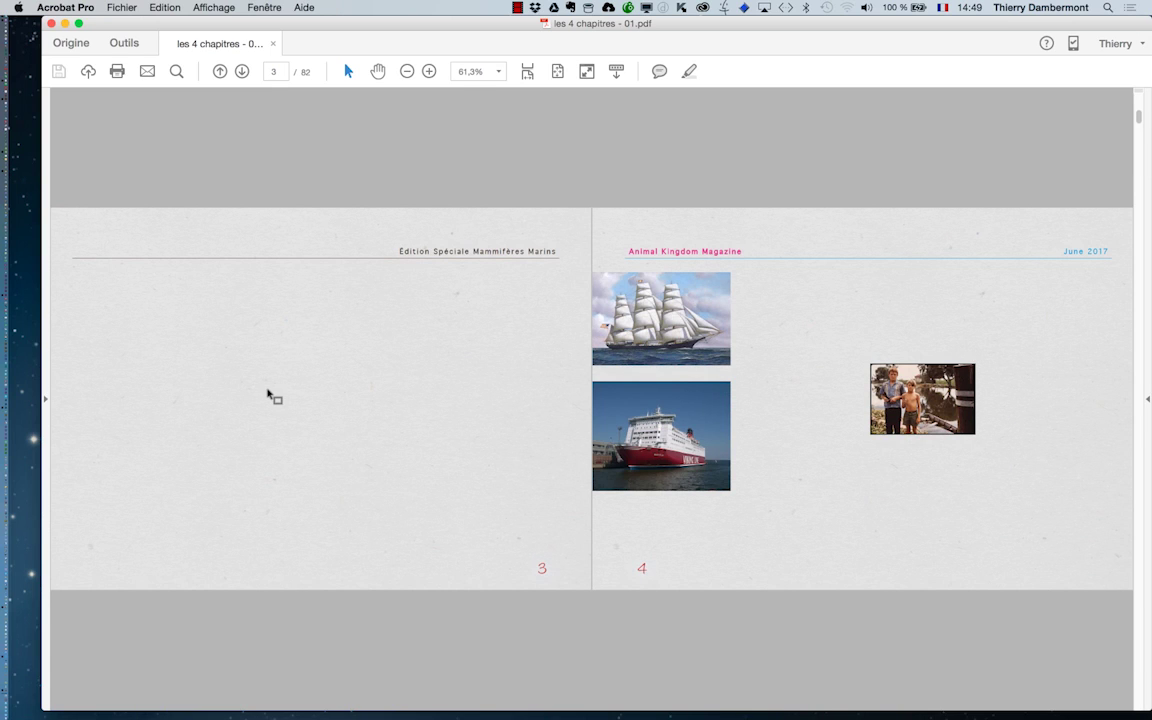
{"action": "scroll", "coordinate": [270, 395], "scroll_direction": "down", "scroll_amount": 1}
{"action": "scroll", "coordinate": [272, 395], "scroll_direction": "up", "scroll_amount": 2}
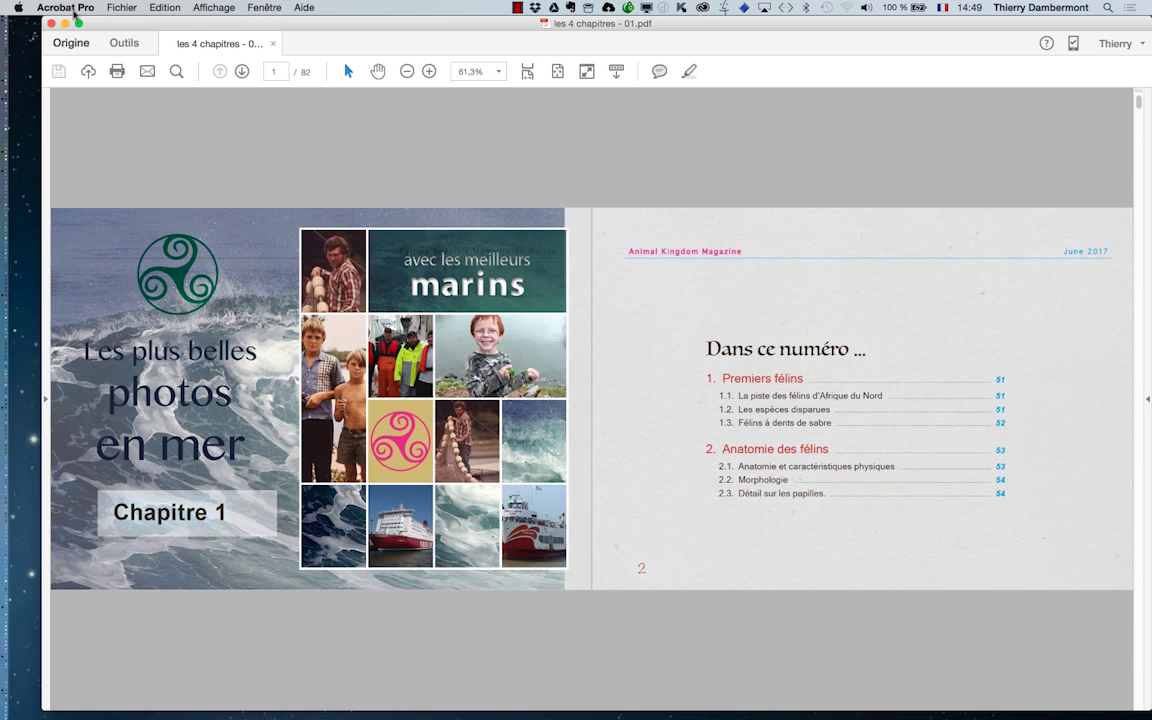
- Set the document's initial page layout to "Deux pages (page de couverture)" and confirm the properties
{"action": "left_click", "coordinate": [115, 7]}
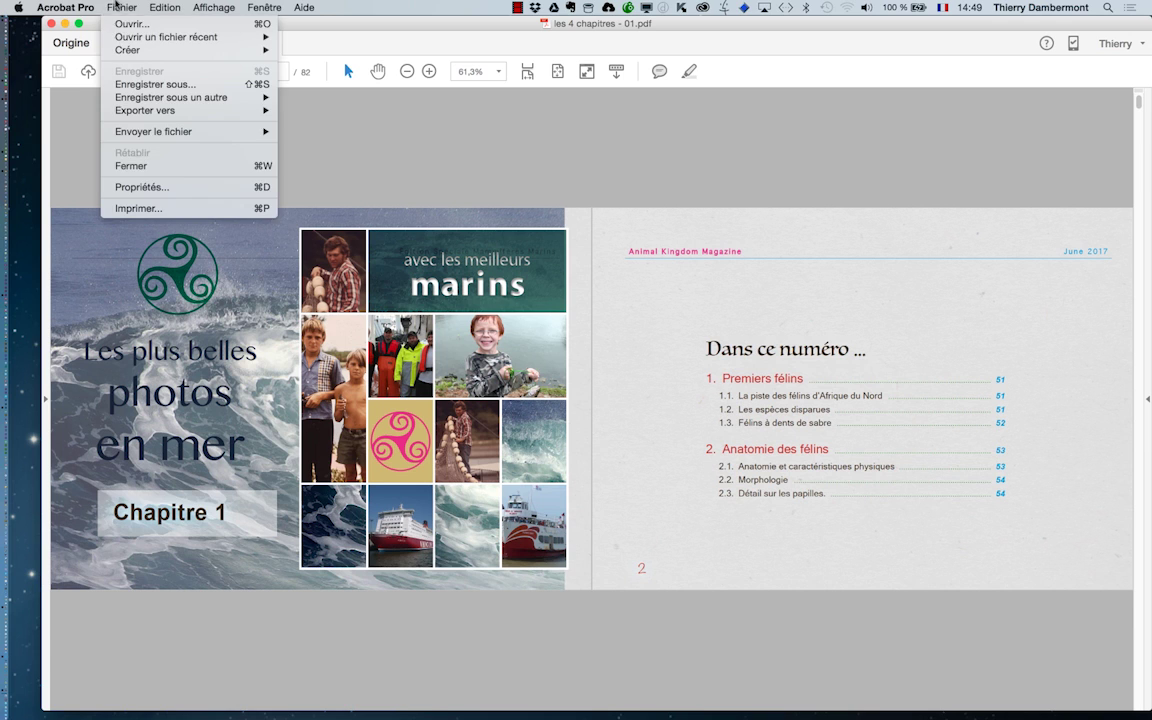
{"action": "left_click", "coordinate": [152, 186]}
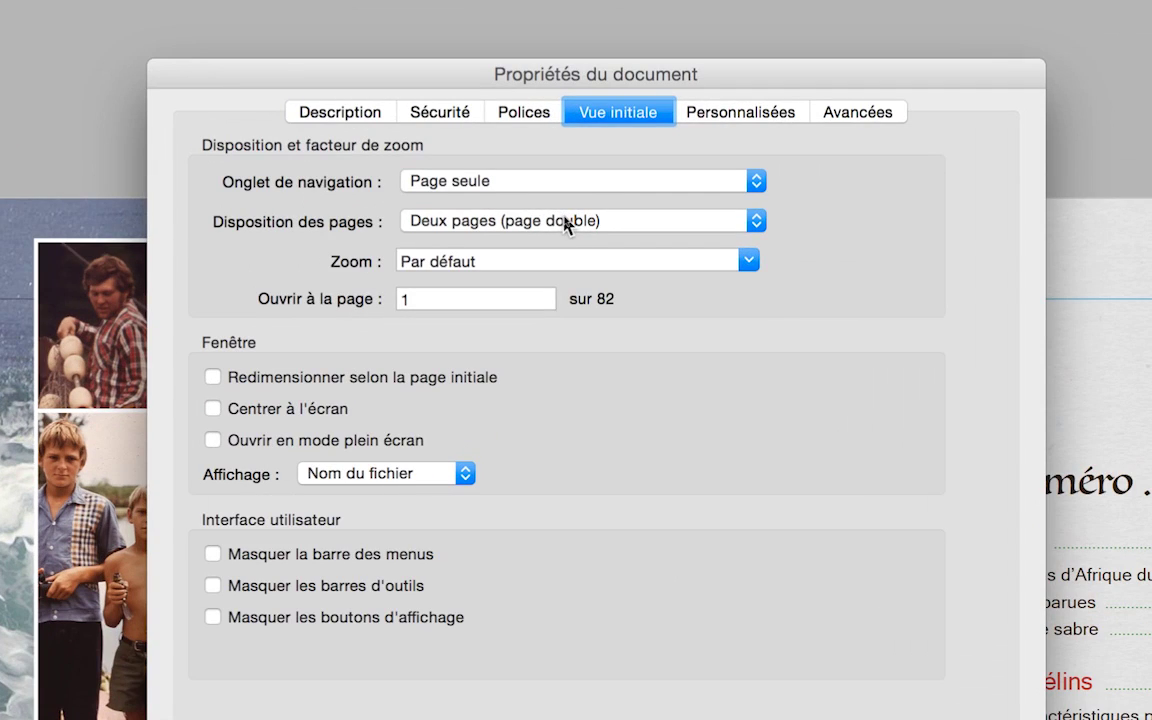
{"action": "left_click", "coordinate": [565, 222]}
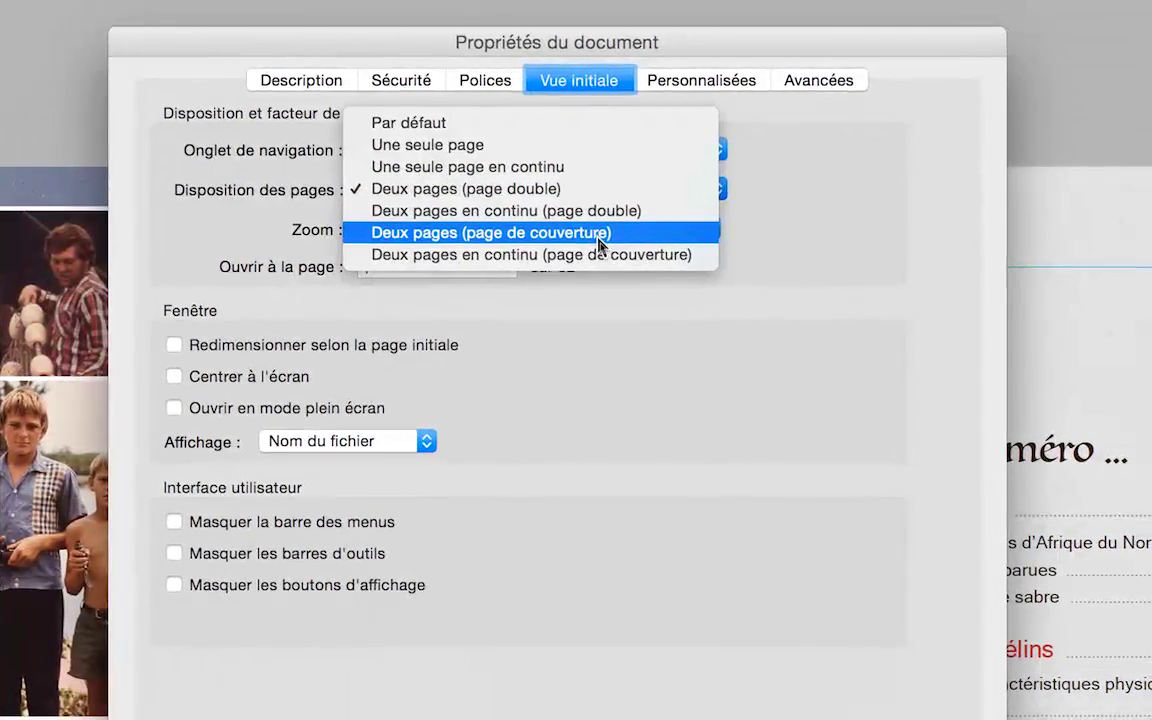
{"action": "left_click", "coordinate": [599, 236]}
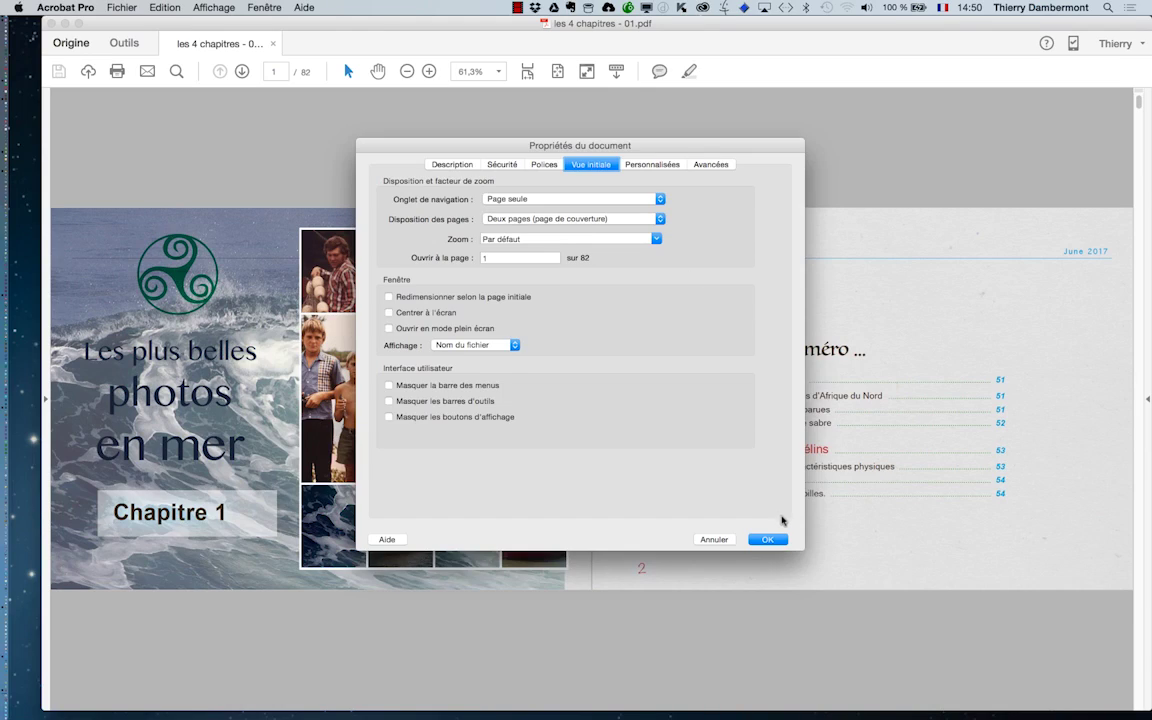
{"action": "left_click", "coordinate": [975, 719]}
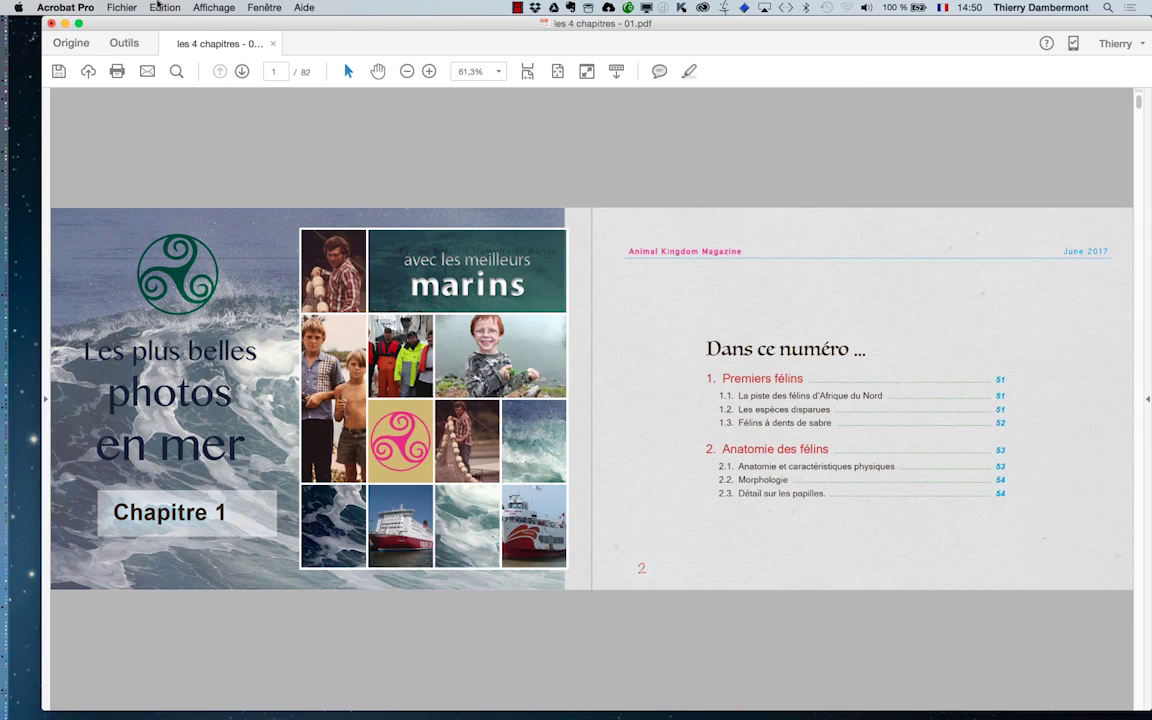
- Save the PDF with its cover-page layout and reopen "les 4 chapitres - 01.pdf" from the folder "jour 1 ID avancé"
{"action": "left_click", "coordinate": [121, 7]}
{"action": "left_click", "coordinate": [120, 66]}
{"action": "left_click", "coordinate": [52, 24]}
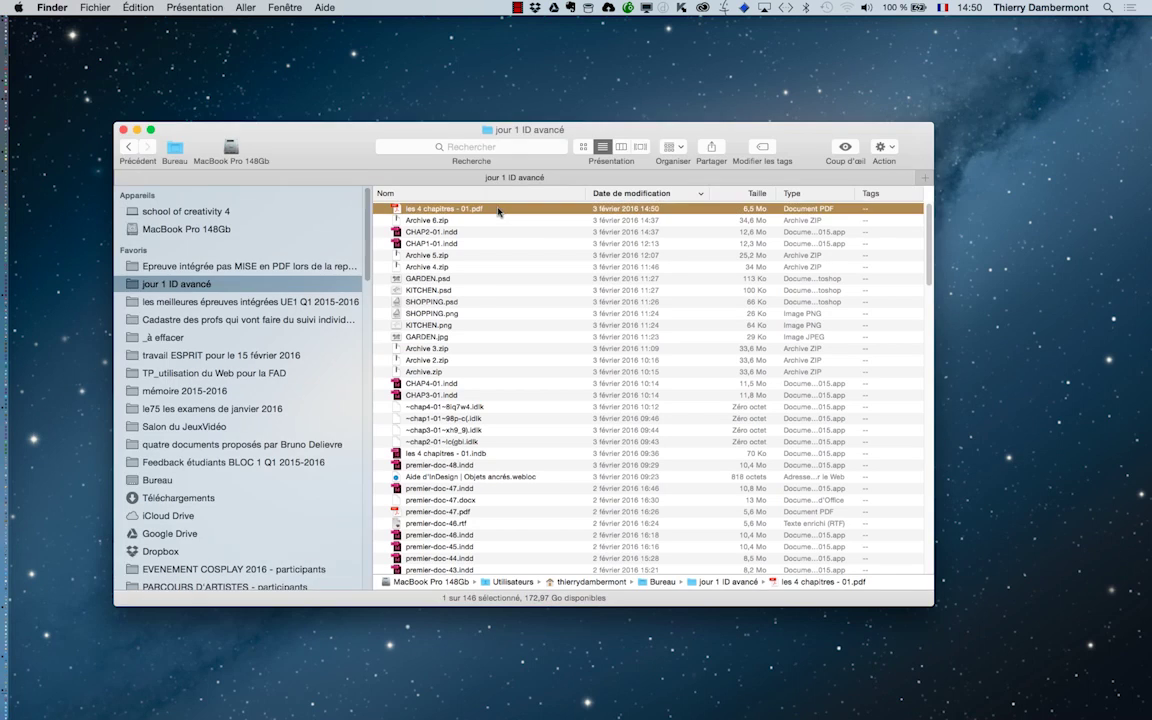
{"action": "double_click", "coordinate": [498, 210]}
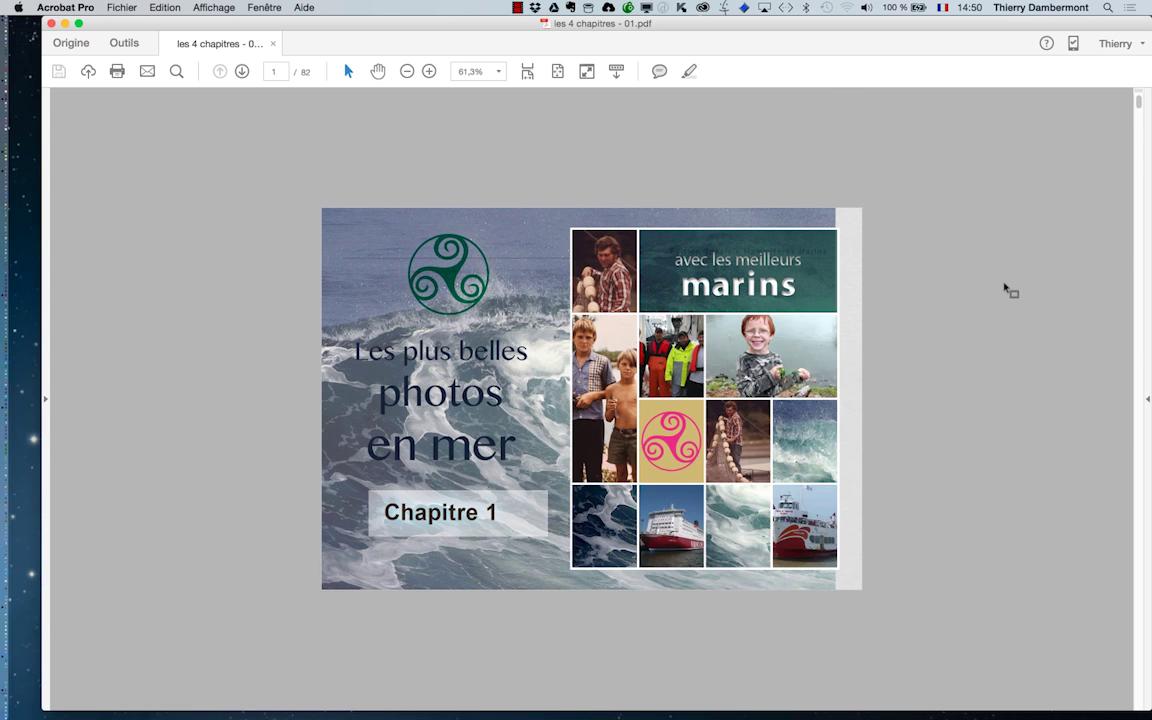
- Page from the cover through the spread starting at page 20 to examine how even and odd pages face each other
{"action": "key", "text": "Right"}
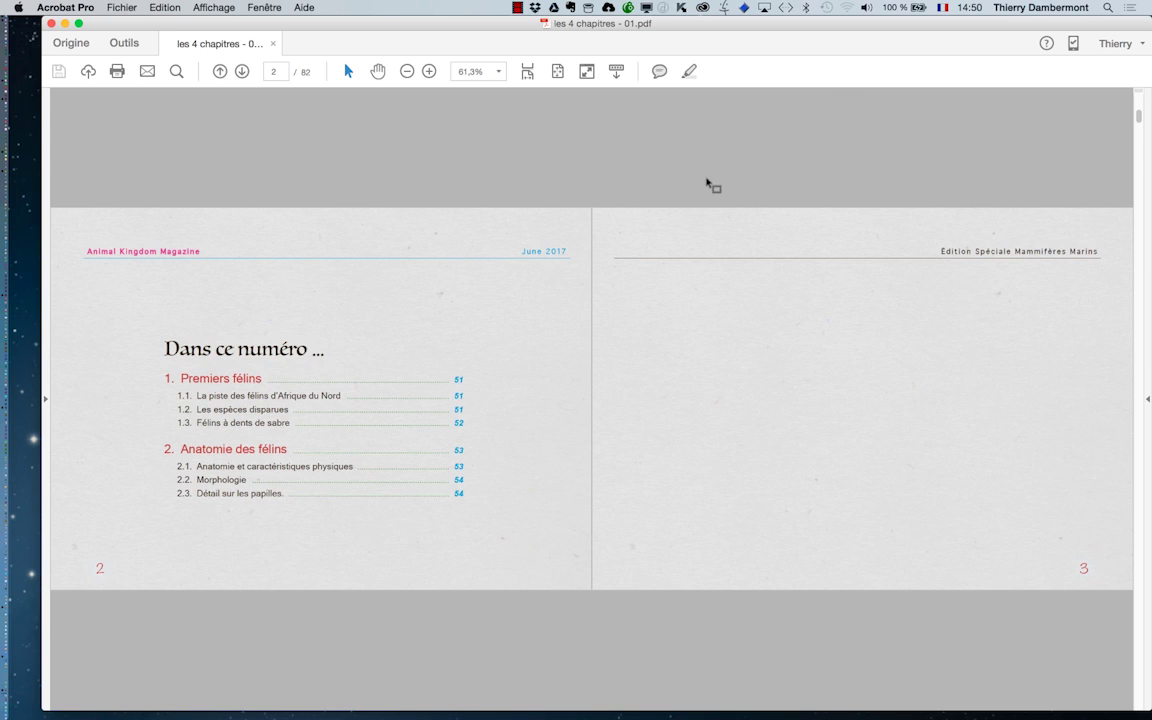
{"action": "key", "text": "Right"}
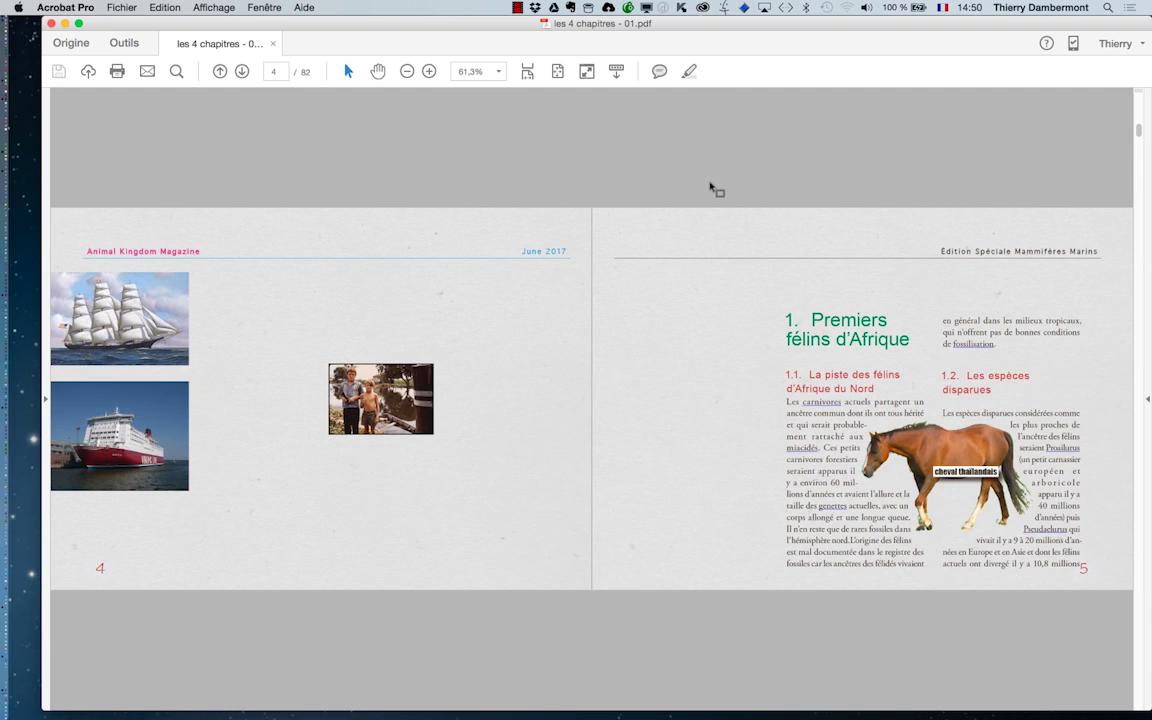
{"action": "scroll", "coordinate": [715, 191], "scroll_direction": "down", "scroll_amount": 1}
{"action": "scroll", "coordinate": [715, 191], "scroll_direction": "down", "scroll_amount": 1}
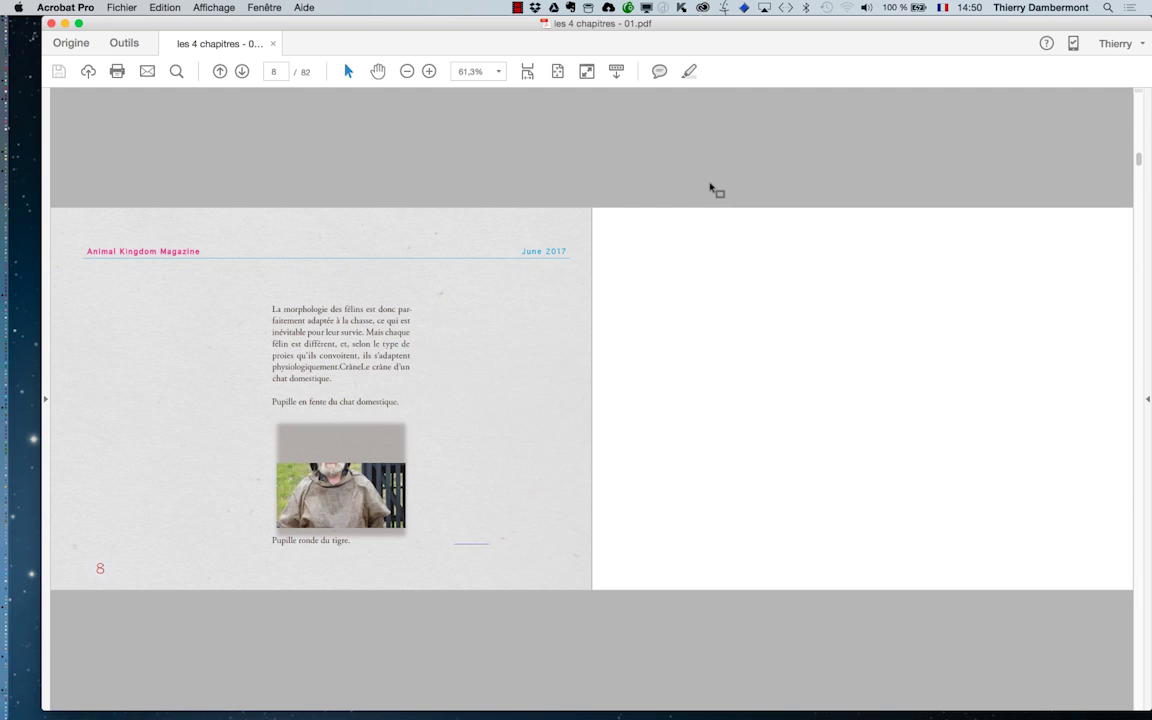
{"action": "scroll", "coordinate": [715, 191], "scroll_direction": "down", "scroll_amount": 1}
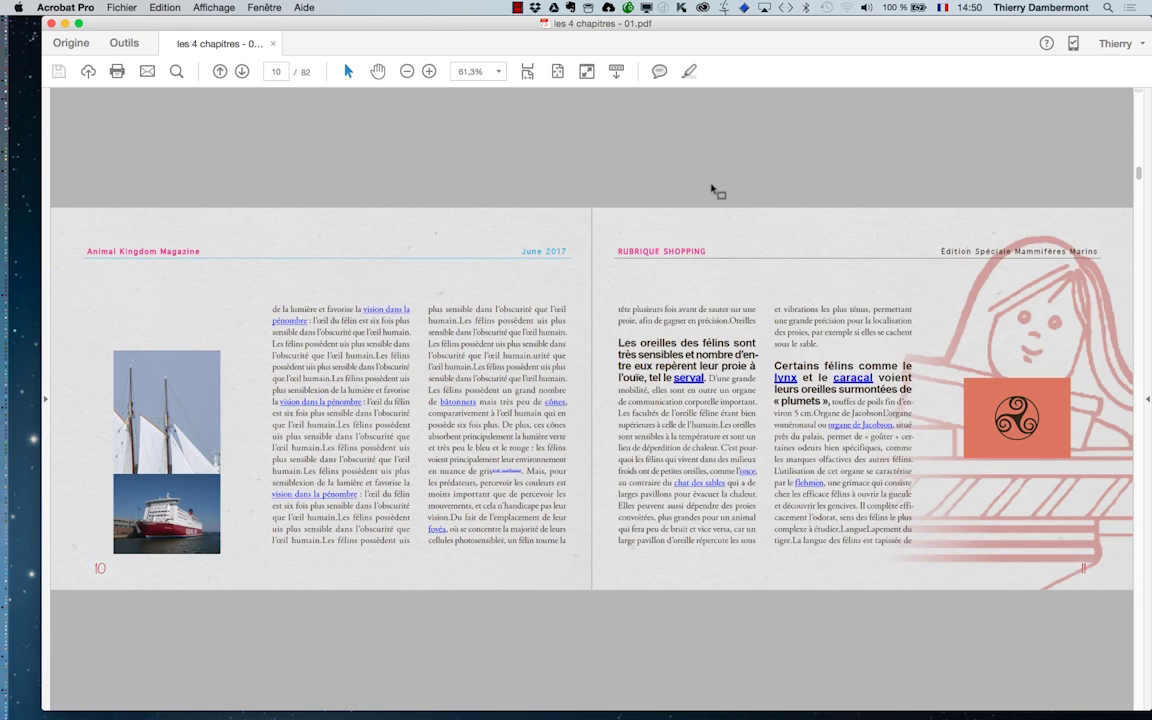
{"action": "scroll", "coordinate": [718, 194], "scroll_direction": "down", "scroll_amount": 1}
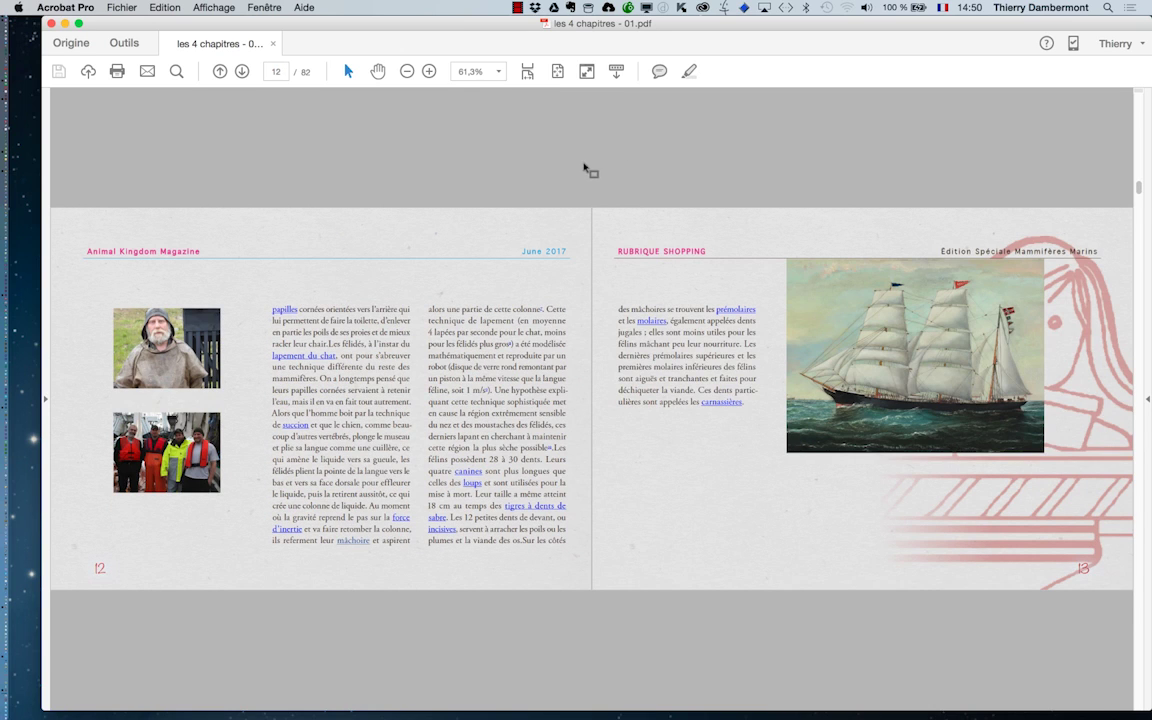
{"action": "scroll", "coordinate": [586, 170], "scroll_direction": "down", "scroll_amount": 1}
{"action": "scroll", "coordinate": [586, 170], "scroll_direction": "down", "scroll_amount": 1}
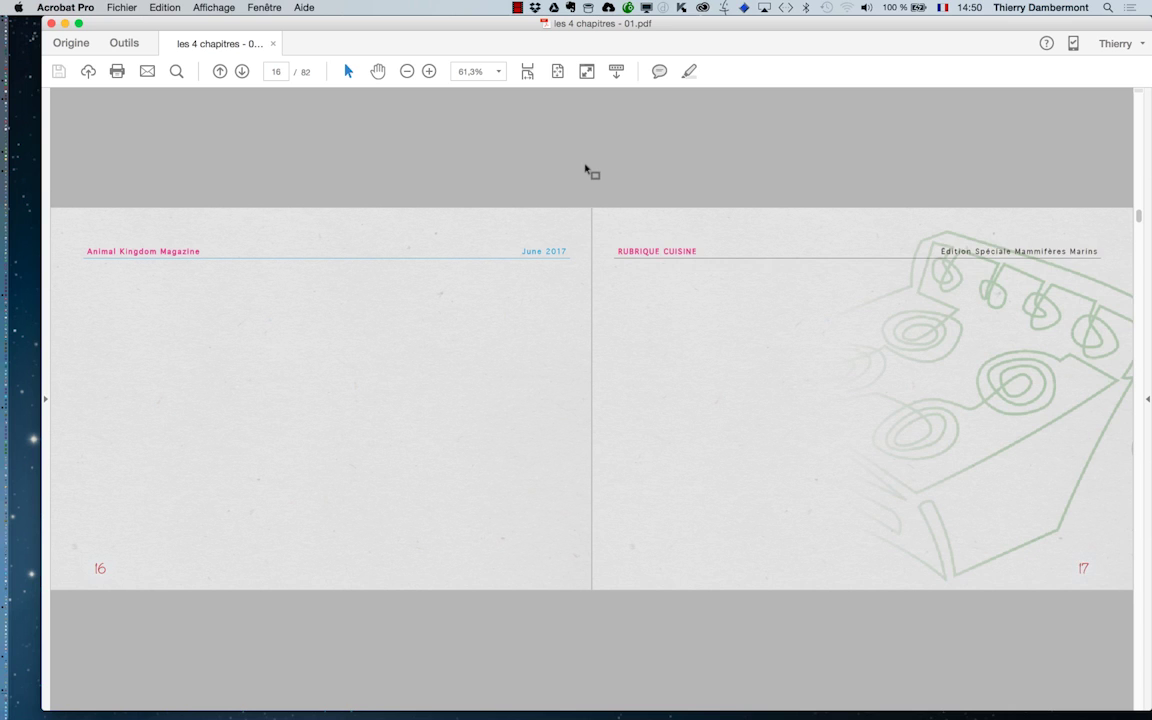
{"action": "scroll", "coordinate": [588, 173], "scroll_direction": "down", "scroll_amount": 1}
{"action": "scroll", "coordinate": [590, 174], "scroll_direction": "down", "scroll_amount": 2}
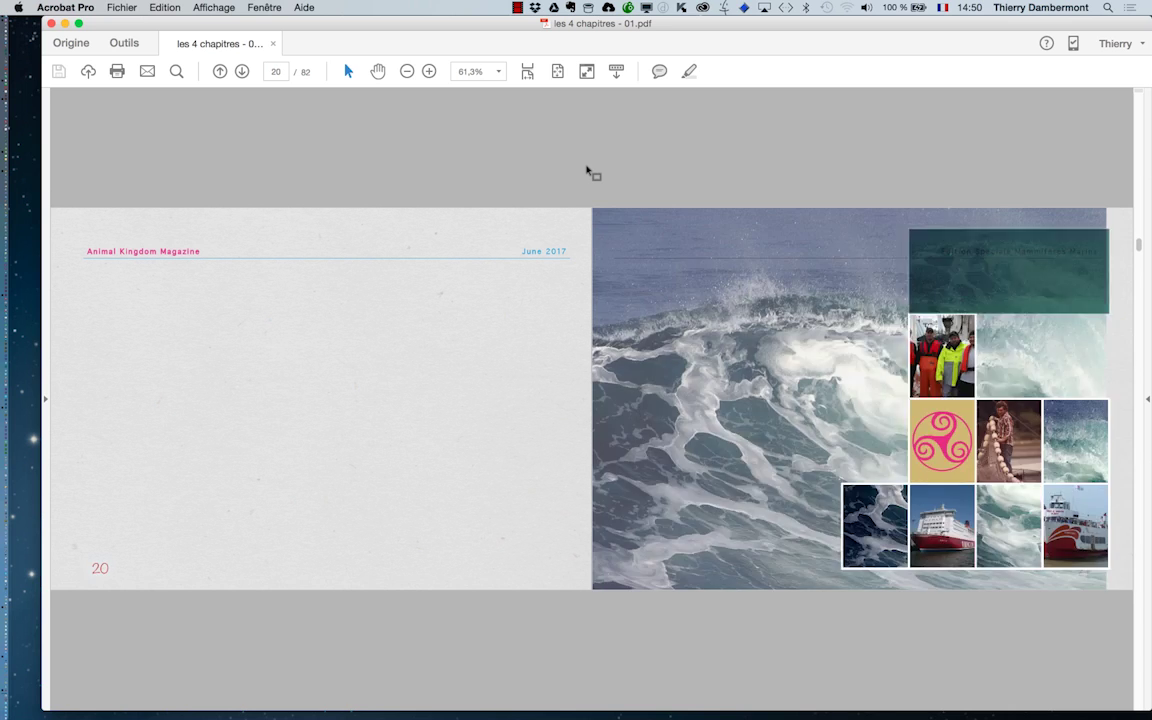
- Continue through the following chapters to the spread of pages 46 and 47, checking the left and right page pairing
{"action": "scroll", "coordinate": [592, 176], "scroll_direction": "down", "scroll_amount": 1}
{"action": "scroll", "coordinate": [592, 176], "scroll_direction": "down", "scroll_amount": 1}
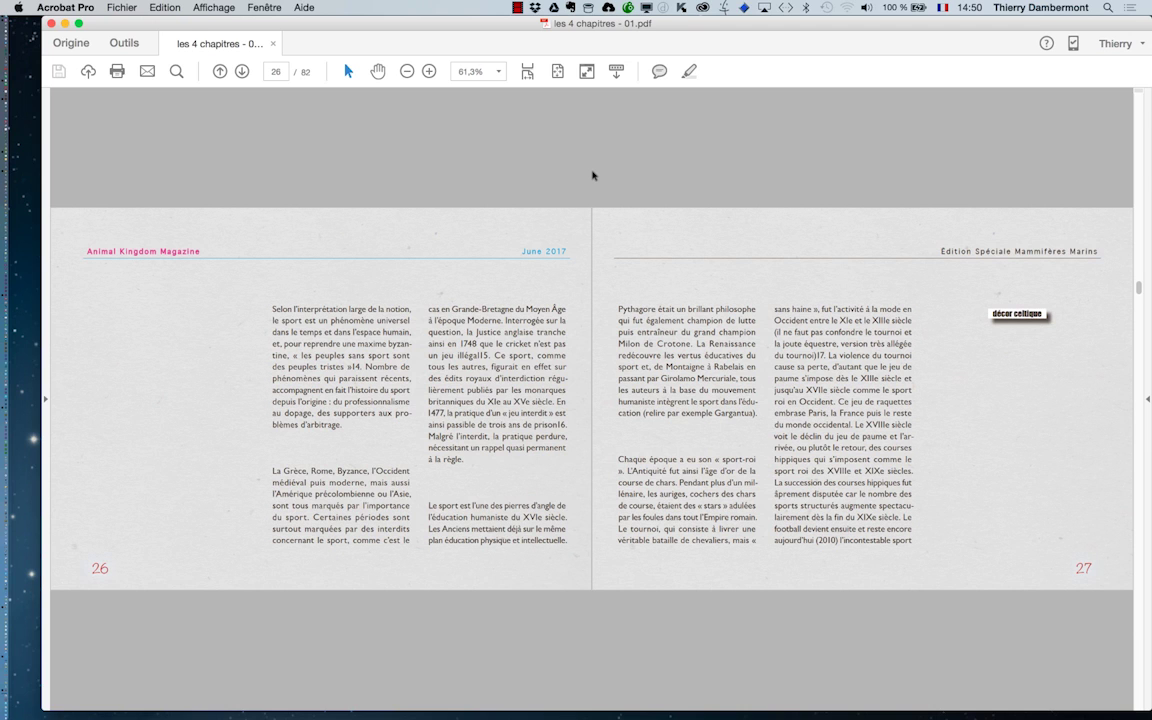
{"action": "scroll", "coordinate": [592, 176], "scroll_direction": "down", "scroll_amount": 1}
{"action": "scroll", "coordinate": [594, 175], "scroll_direction": "down", "scroll_amount": 1}
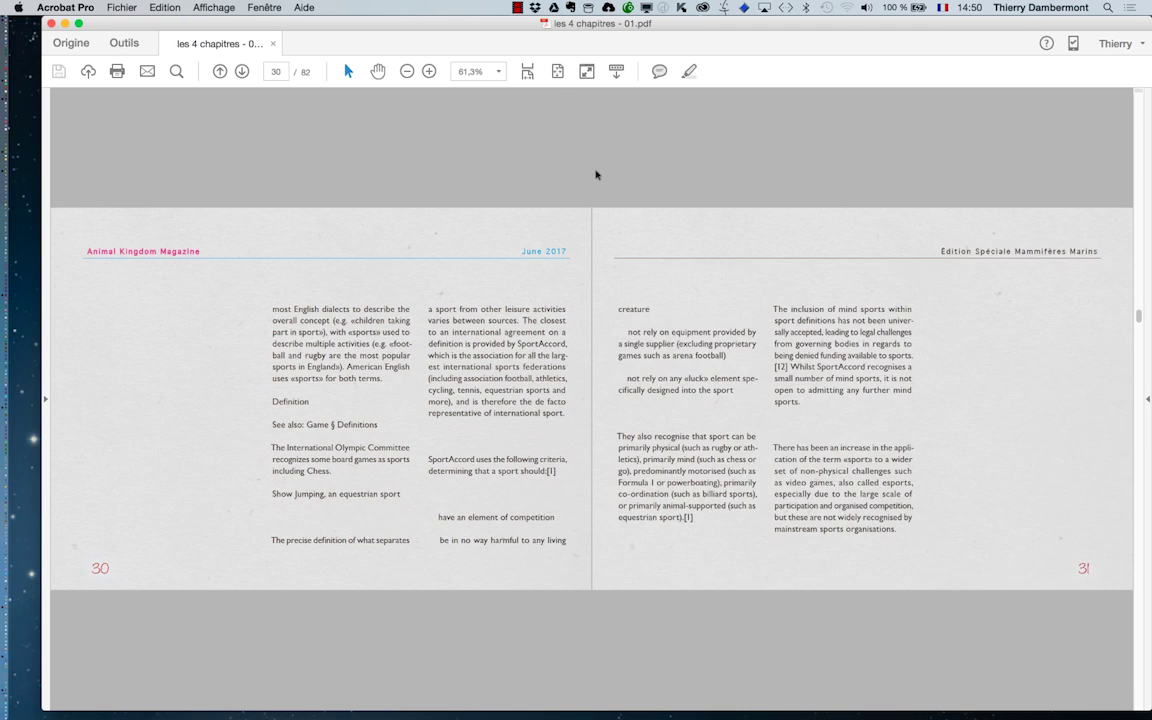
{"action": "scroll", "coordinate": [596, 175], "scroll_direction": "down", "scroll_amount": 2}
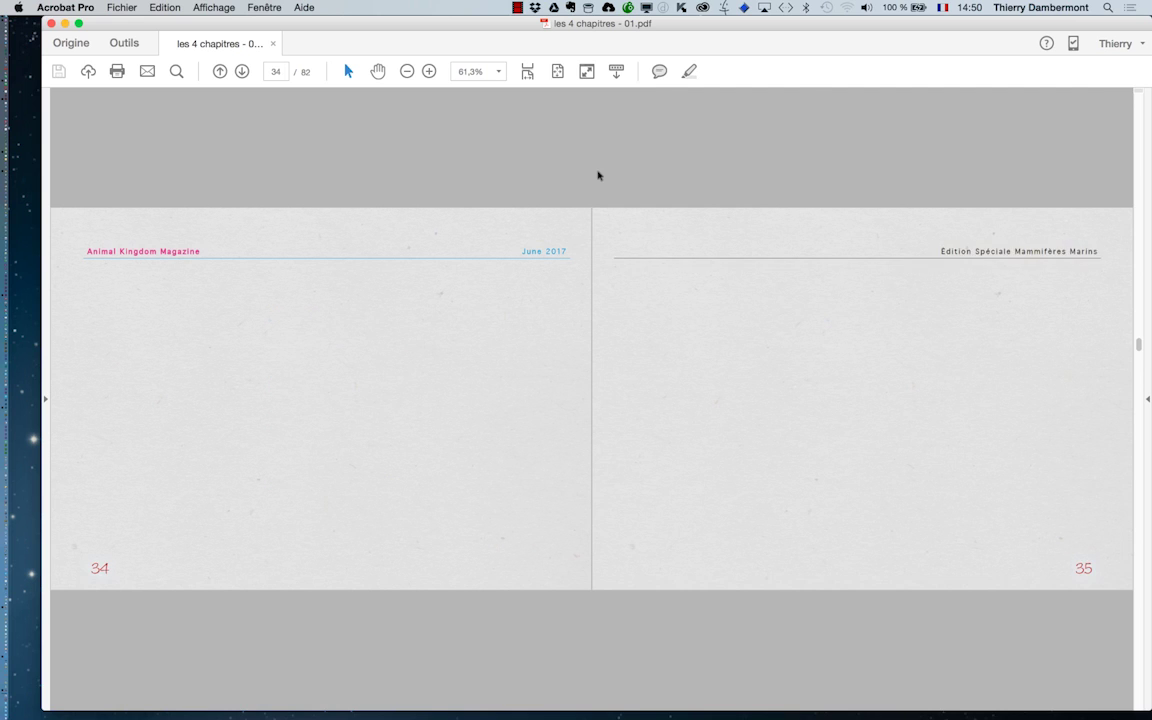
{"action": "scroll", "coordinate": [597, 174], "scroll_direction": "down", "scroll_amount": 3}
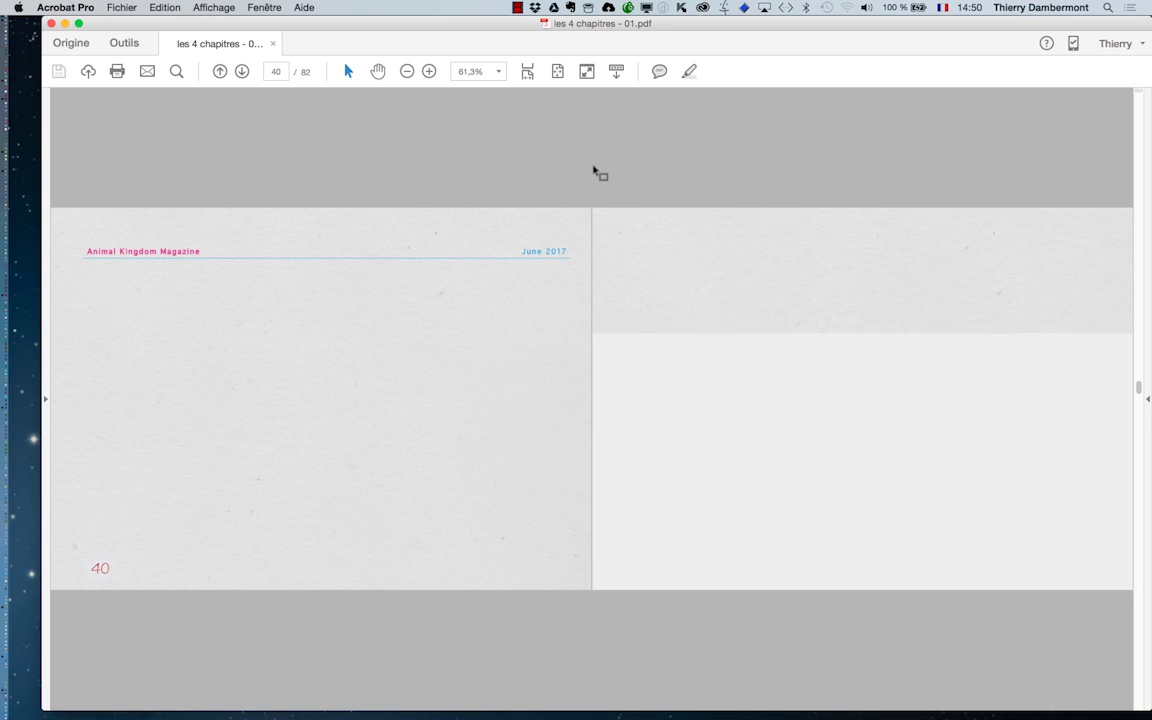
{"action": "scroll", "coordinate": [596, 174], "scroll_direction": "down", "scroll_amount": 2}
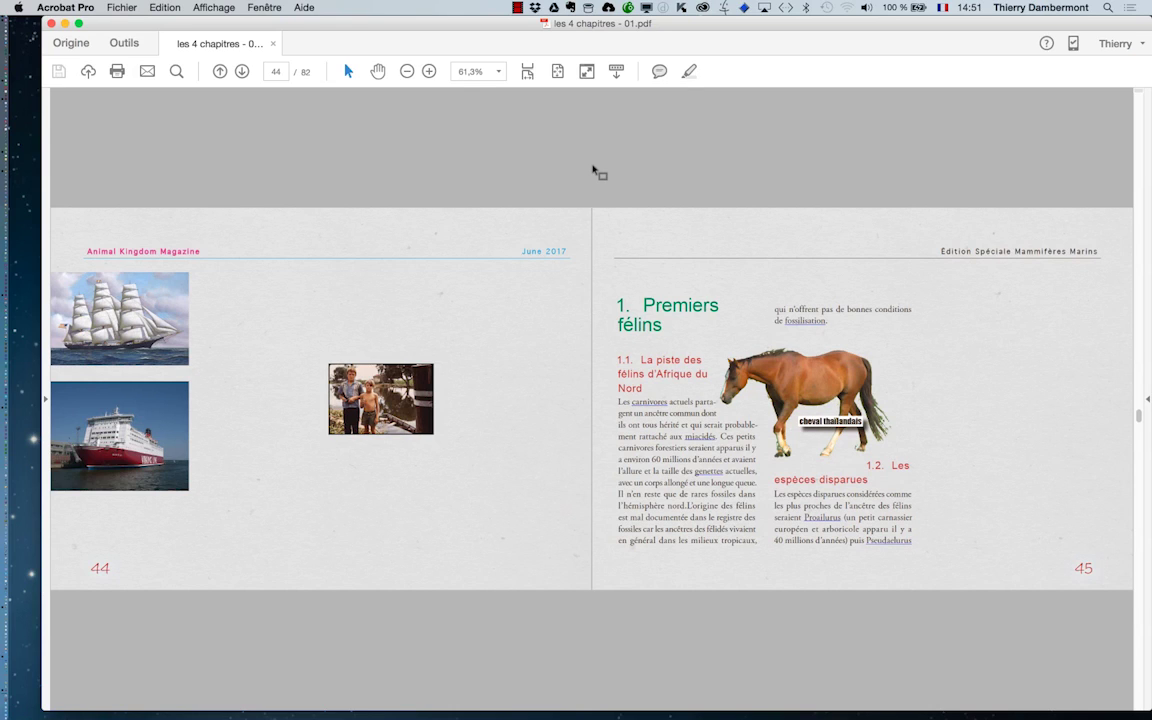
{"action": "key", "text": "Right"}
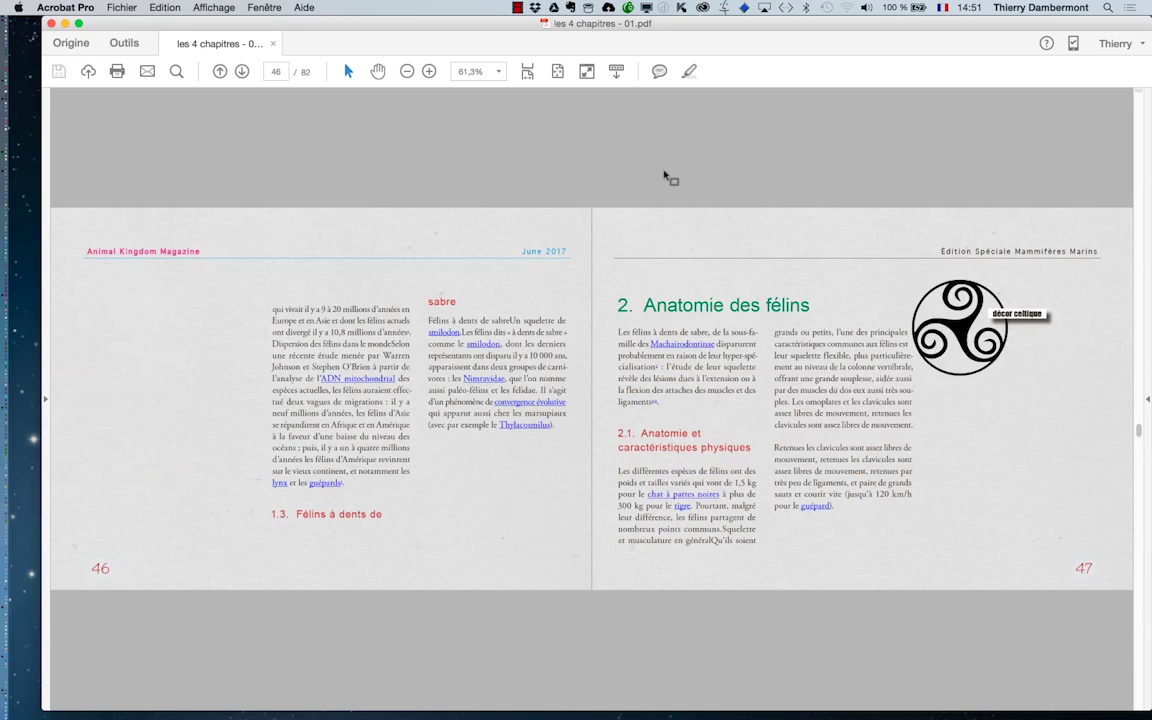